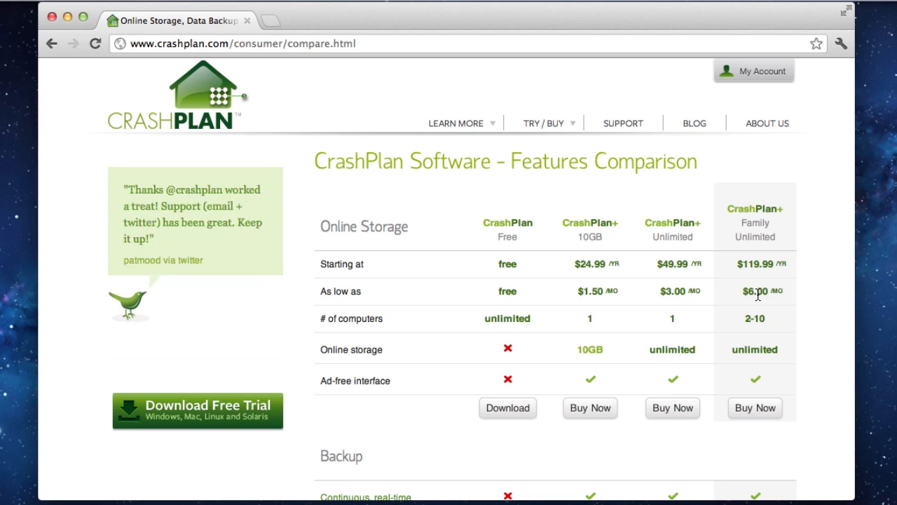
Scroll through the Software Features Comparison table to review the plans from free to $119.99/yr.
scroll(705, 375, "down", 5)
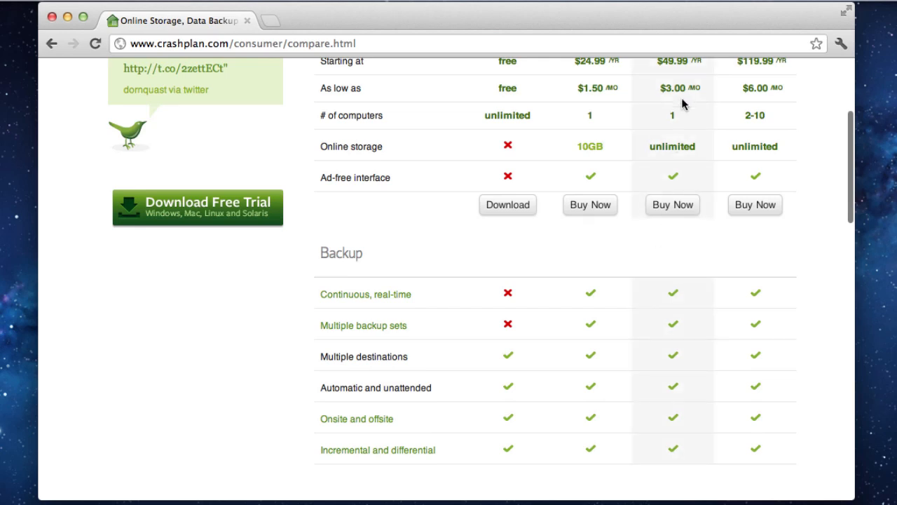
scroll(680, 125, "up", 2)
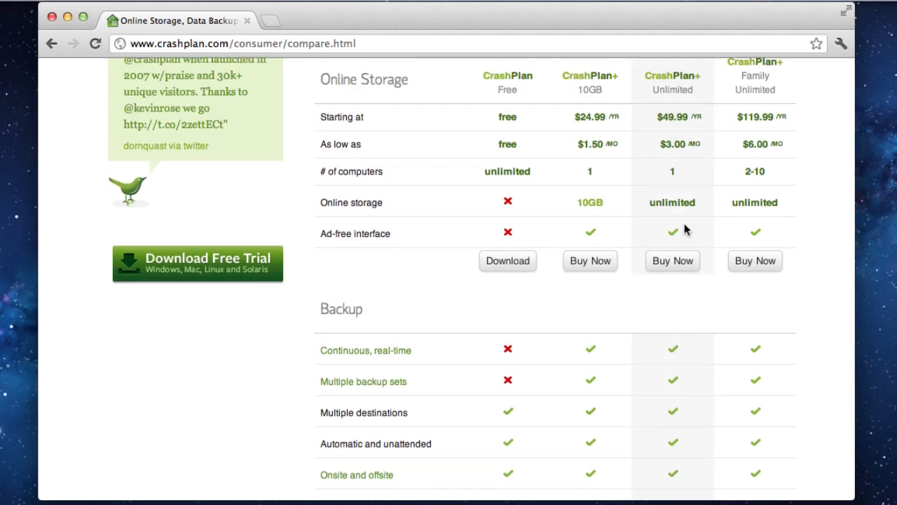
scroll(689, 237, "down", 1)
scroll(689, 237, "down", 2)
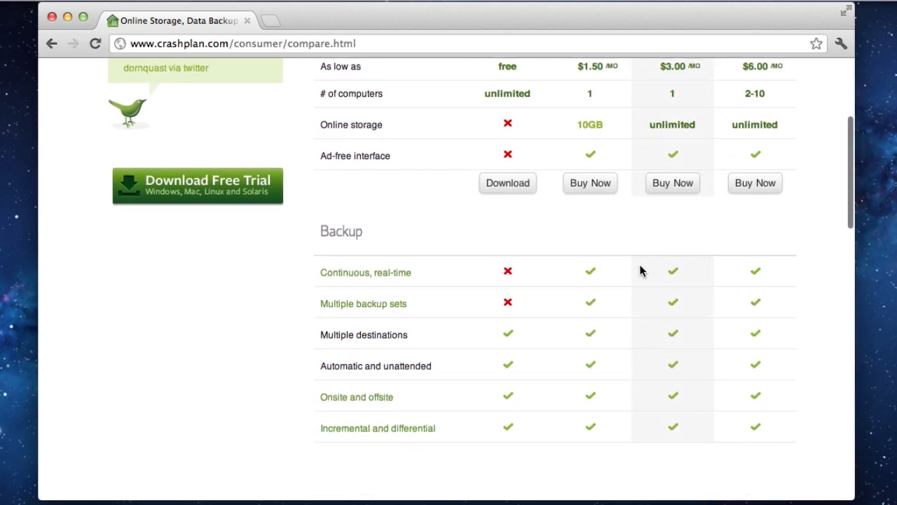
Choose CrashPlan+ Unlimited and show its prices, from $5.00 month-to-month to $139.99 for 4 years.
left_click(674, 191)
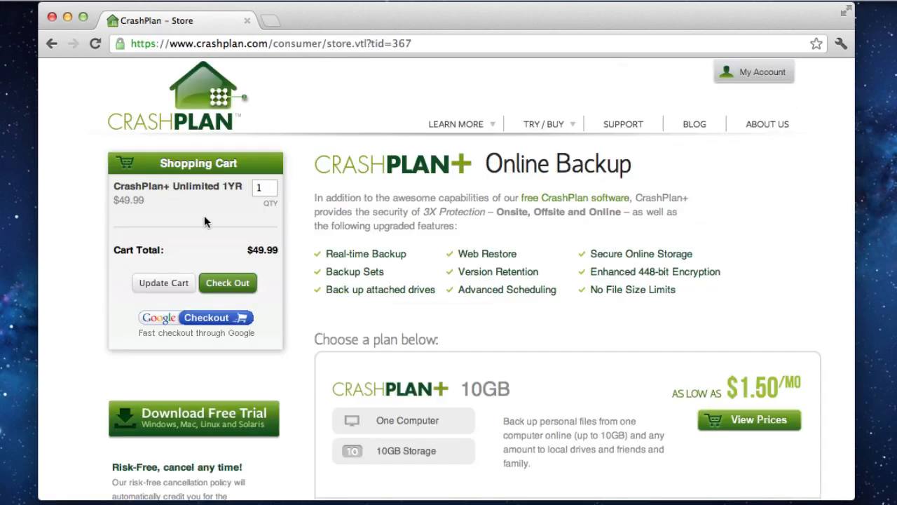
scroll(525, 287, "down", 5)
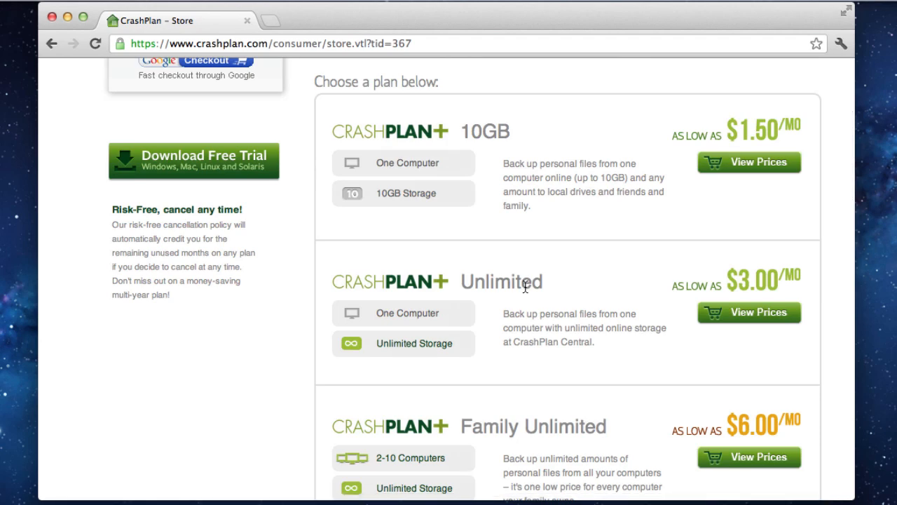
scroll(526, 287, "down", 10)
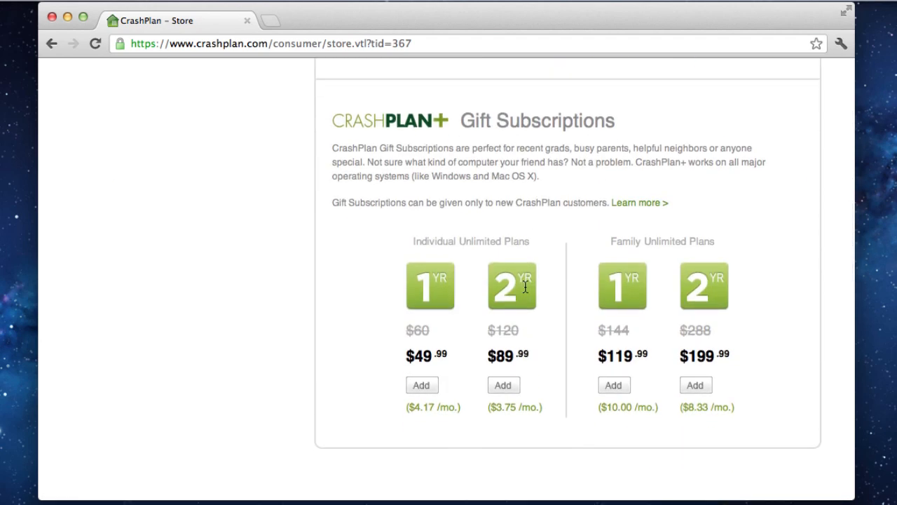
scroll(525, 287, "down", 10)
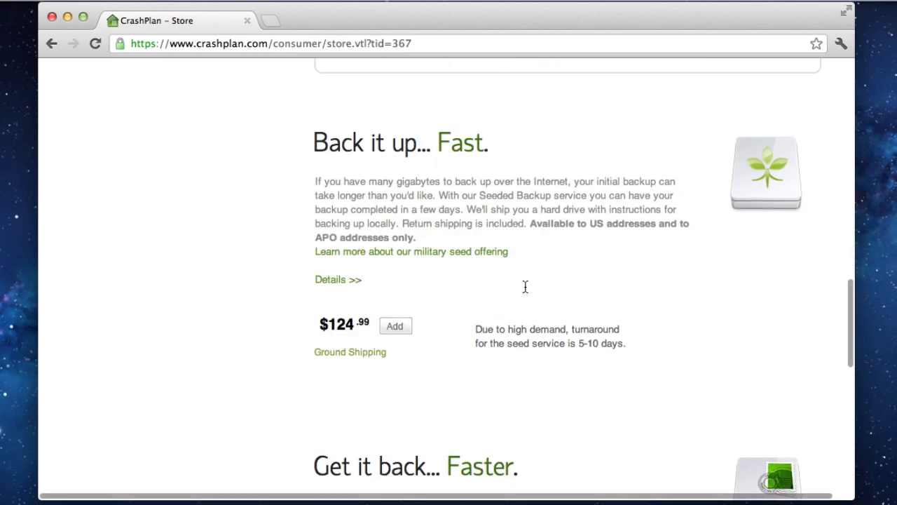
scroll(526, 287, "down", 8)
scroll(525, 287, "up", 20)
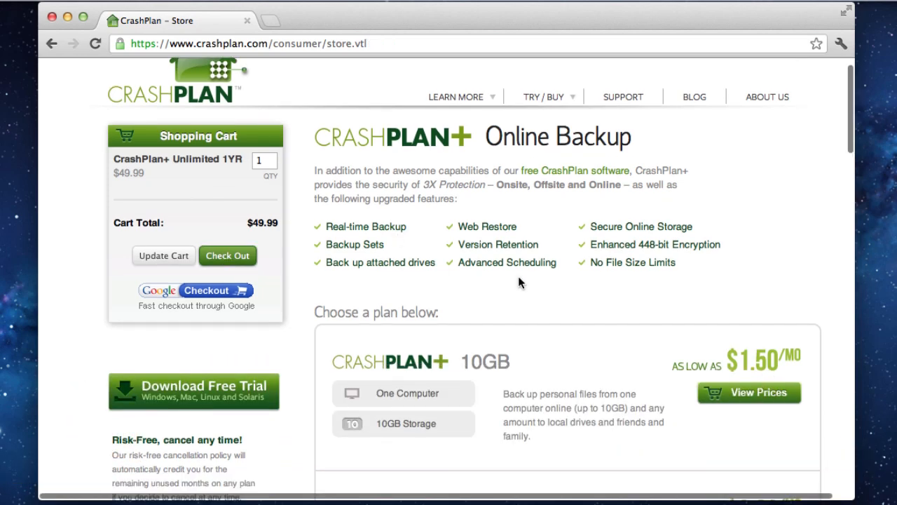
scroll(518, 274, "down", 5)
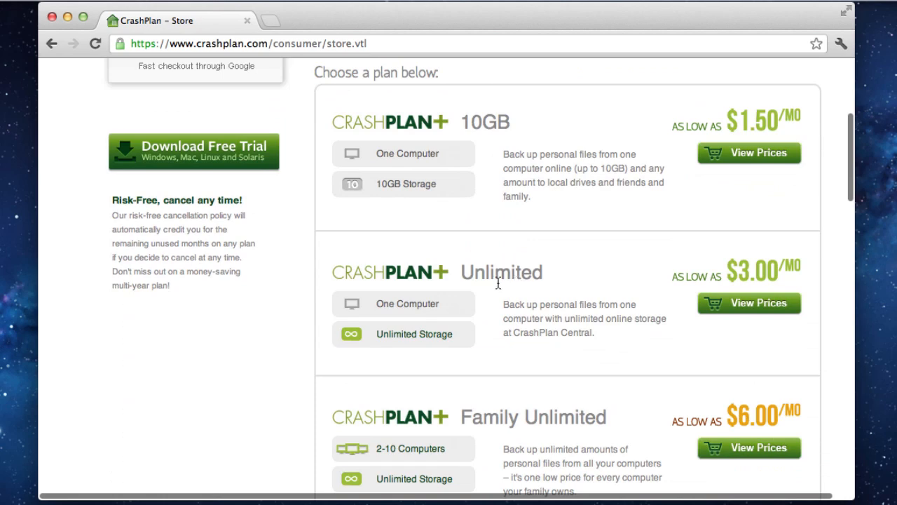
scroll(463, 259, "up", 5)
scroll(580, 312, "down", 8)
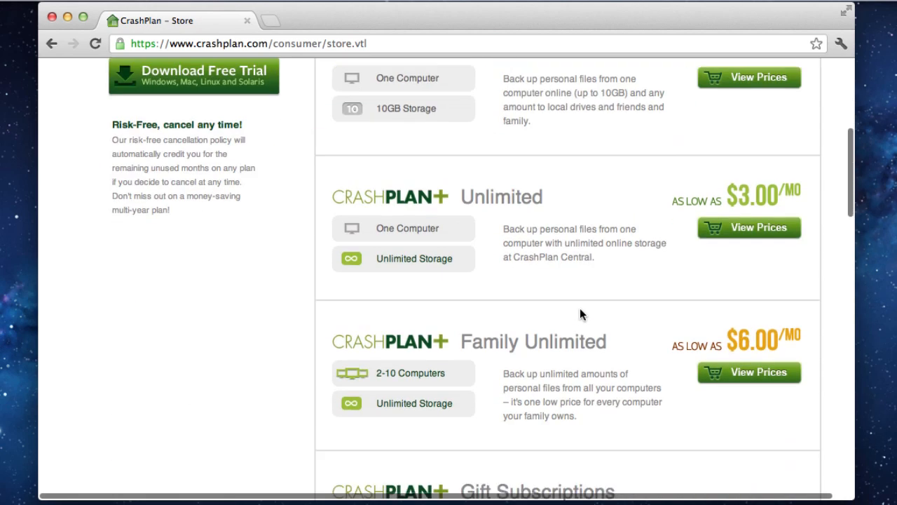
left_click(750, 226)
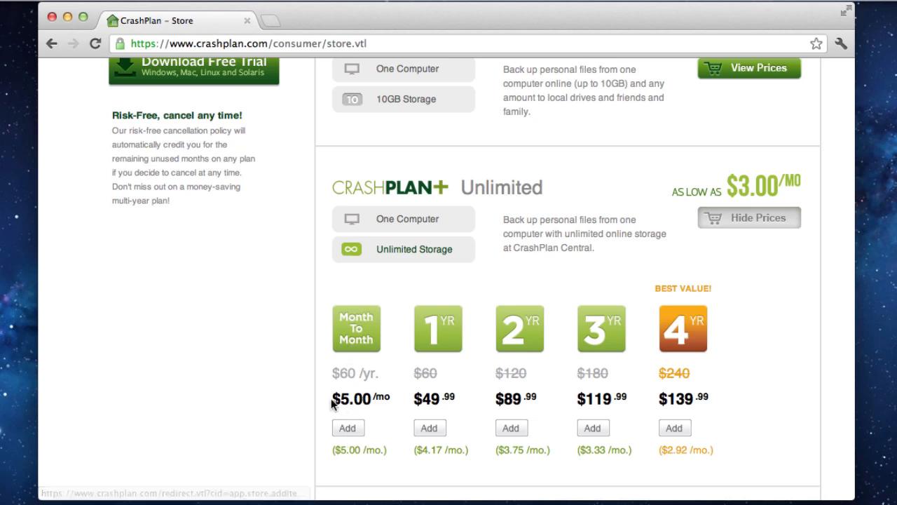
Add the Month to Month plan and set the 1YR quantity to 0, updating the cart.
left_click(348, 430)
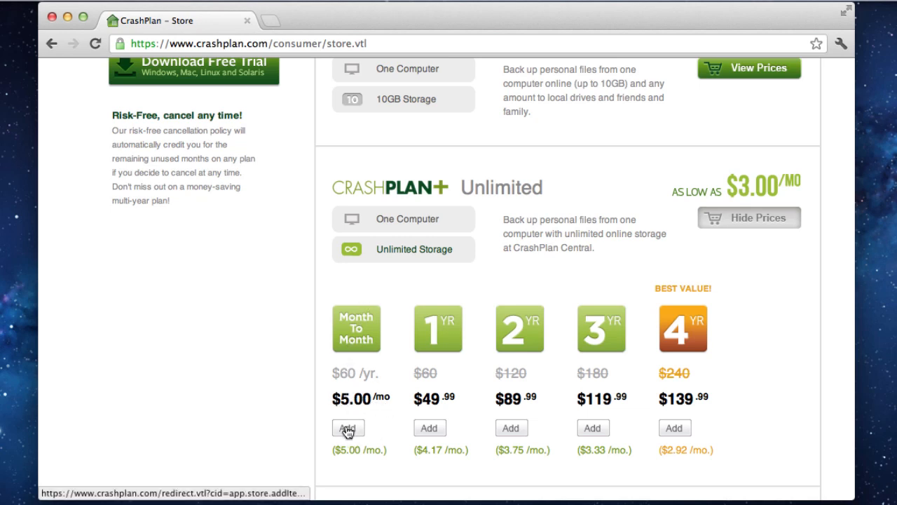
left_click(348, 429)
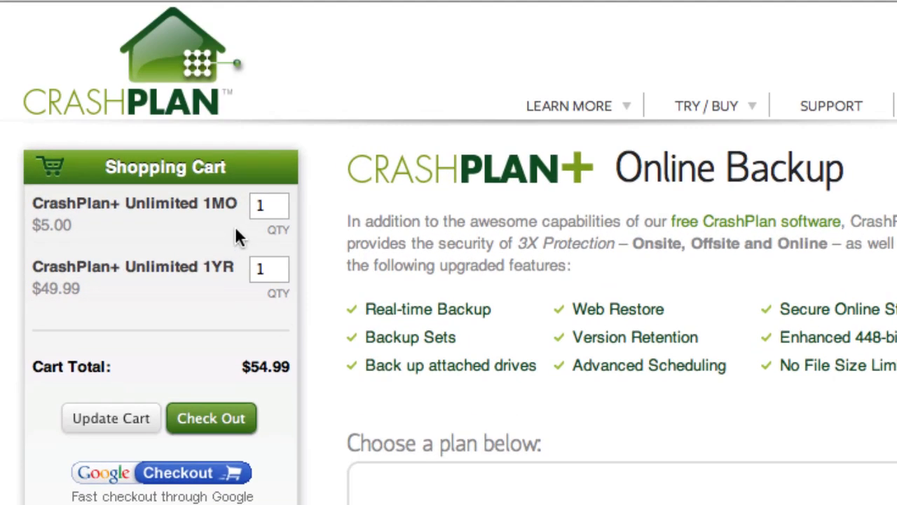
left_click_drag(281, 207, 233, 209)
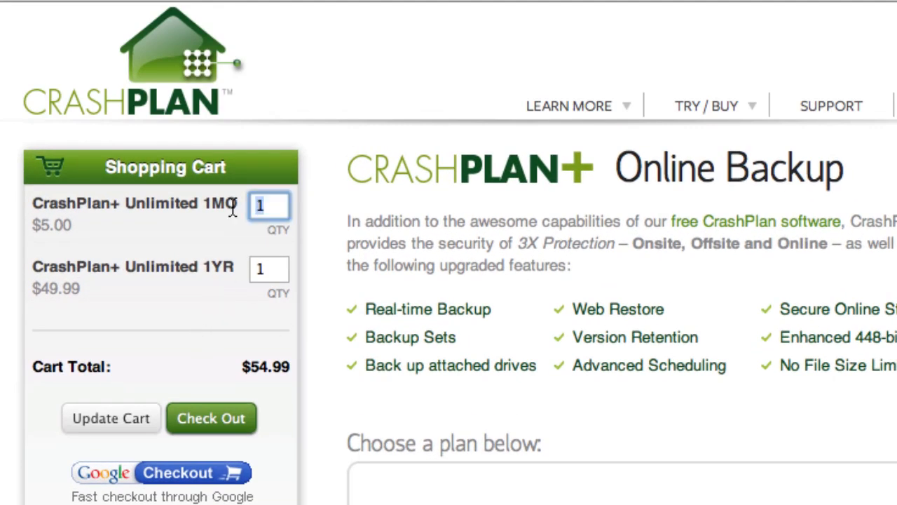
left_click_drag(279, 270, 236, 263)
type("0")
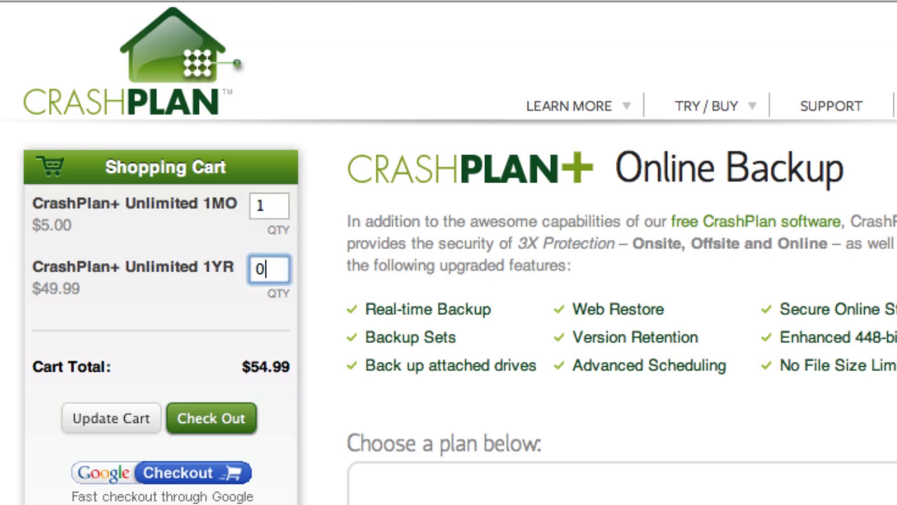
left_click(132, 418)
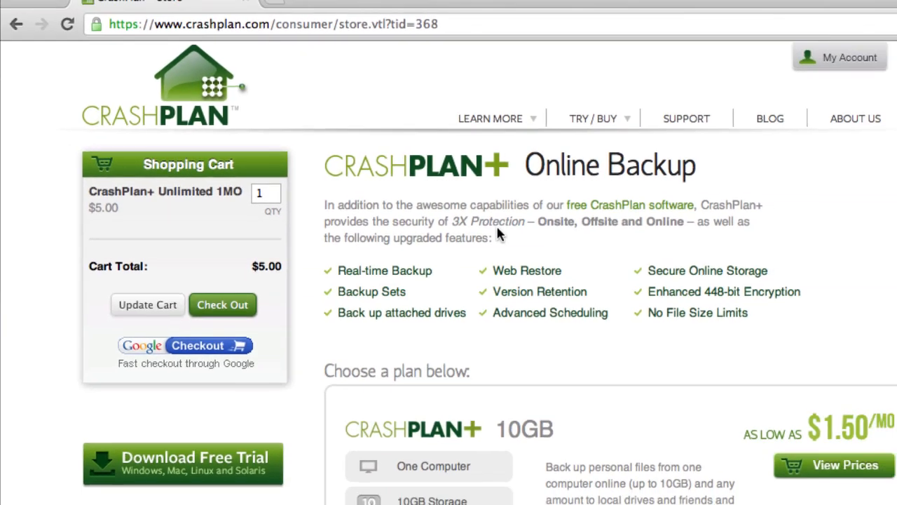
Check out with only CrashPlan+ Unlimited 1MO at $5.00 in the cart.
scroll(463, 223, "down", 6)
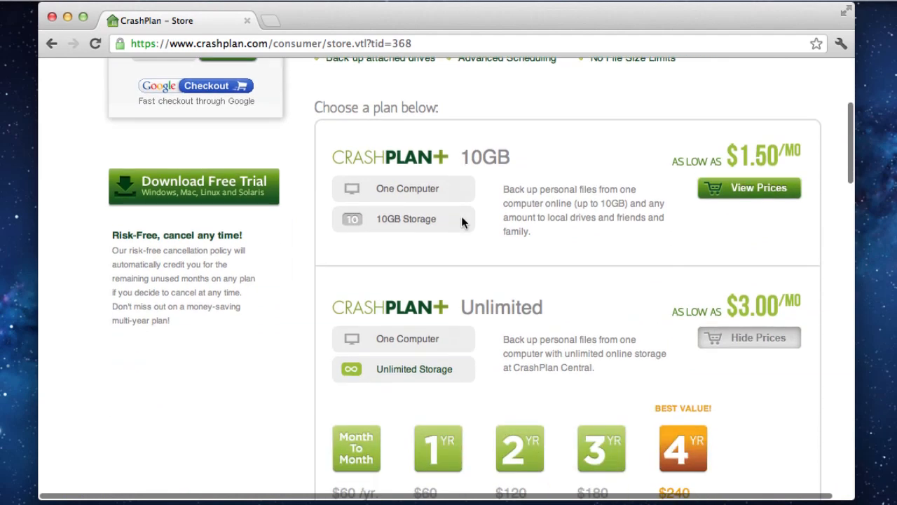
scroll(462, 223, "down", 4)
scroll(461, 223, "up", 10)
scroll(461, 218, "up", 2)
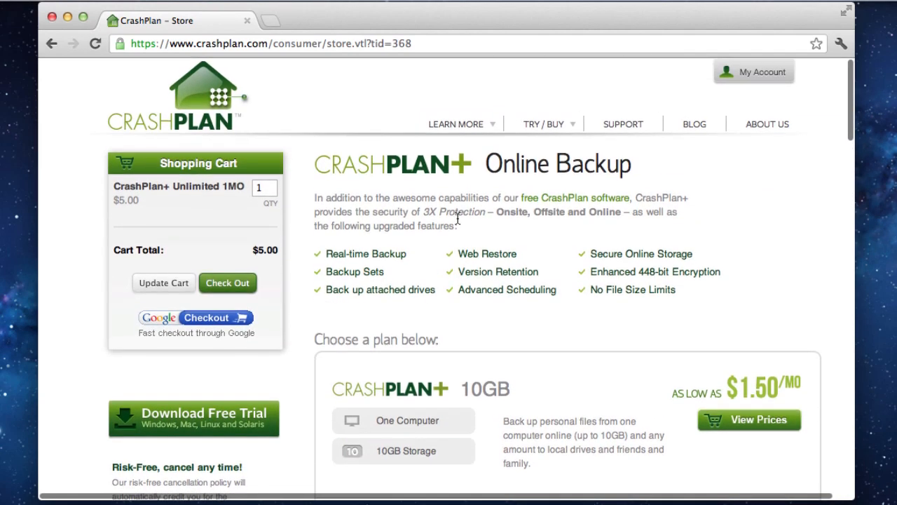
left_click(226, 283)
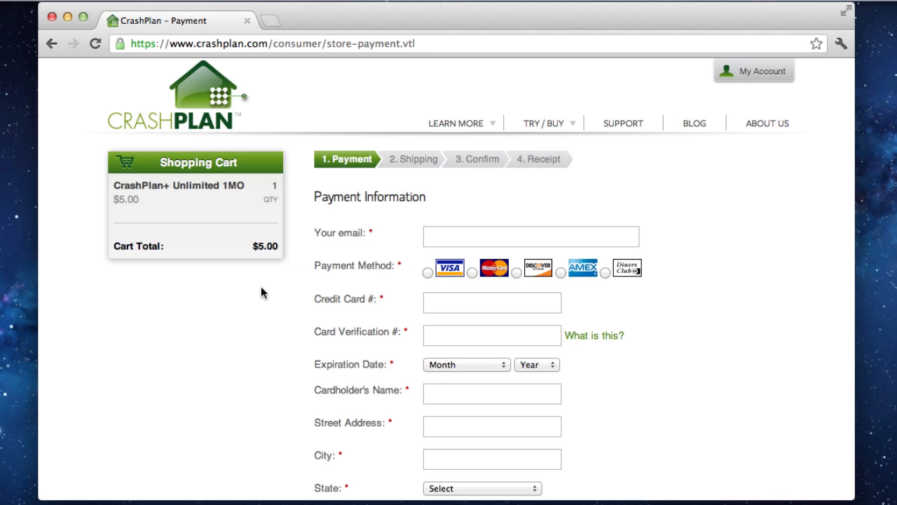
Submit the payment details with automatic subscription renewal unchecked.
left_click(747, 1)
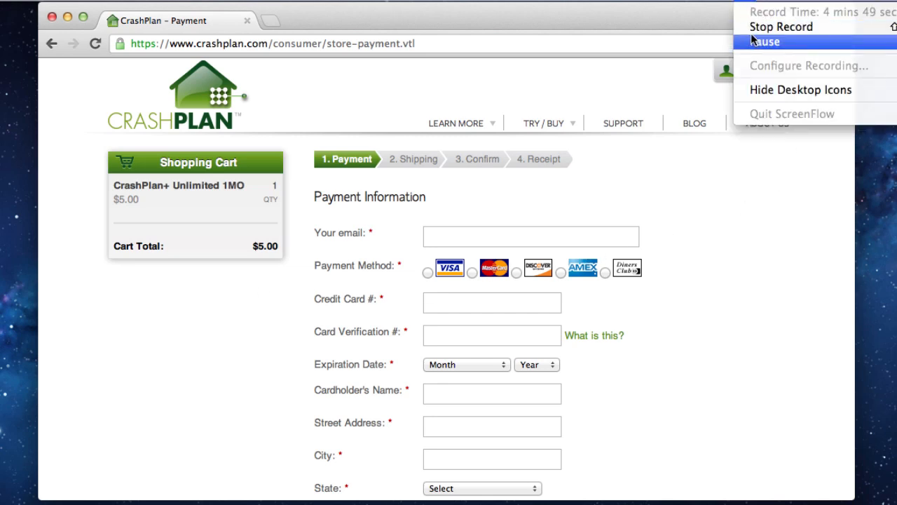
left_click(752, 39)
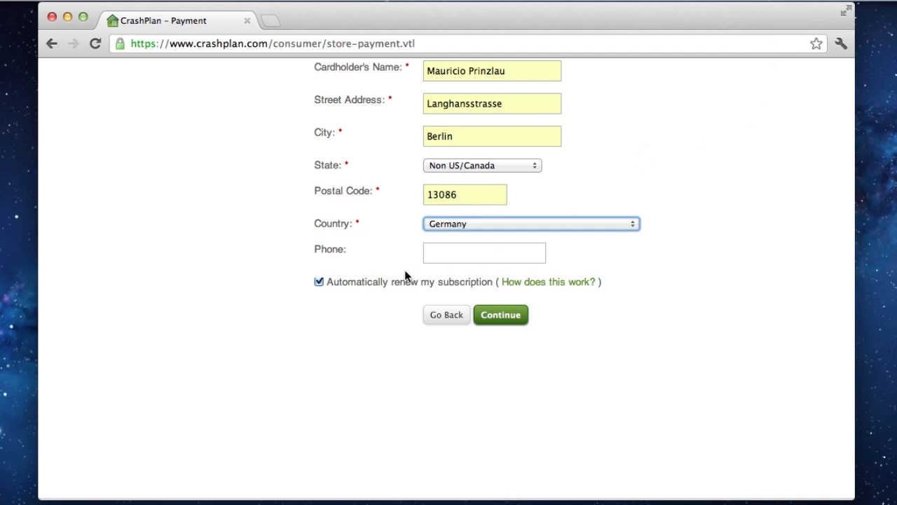
left_click(319, 281)
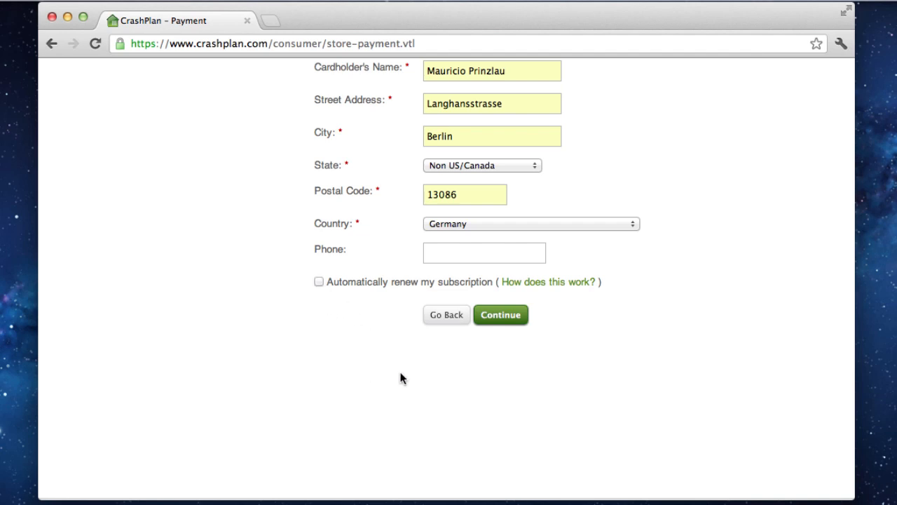
left_click(496, 315)
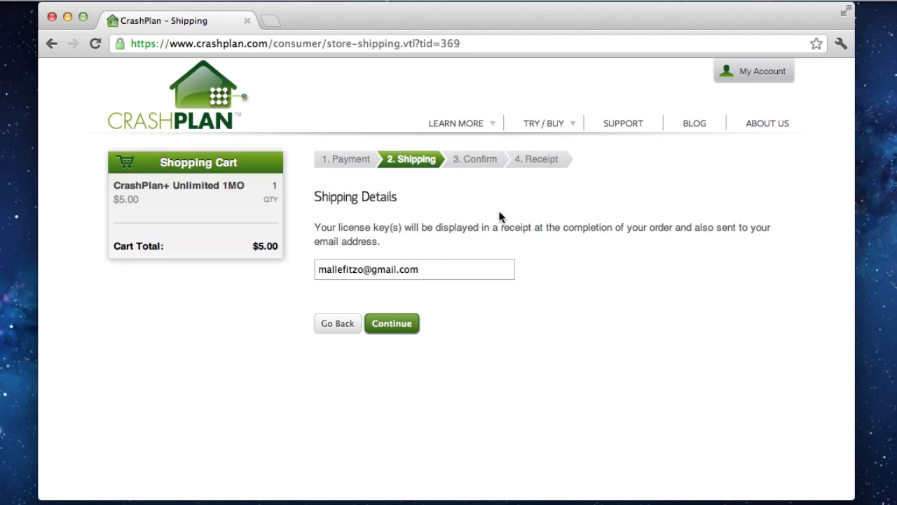
Confirm and place the $5.00 CrashPlan+ Unlimited Monthly Subscription order.
left_click(394, 323)
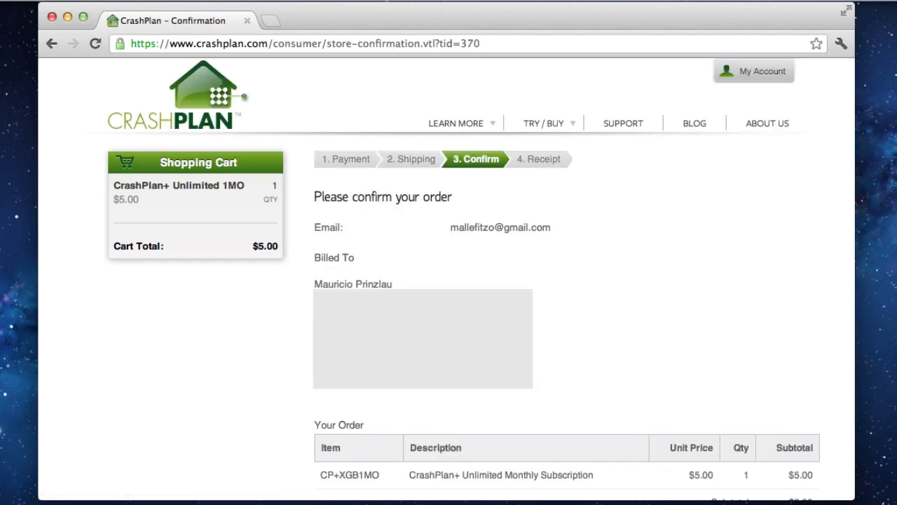
scroll(521, 329, "down", 3)
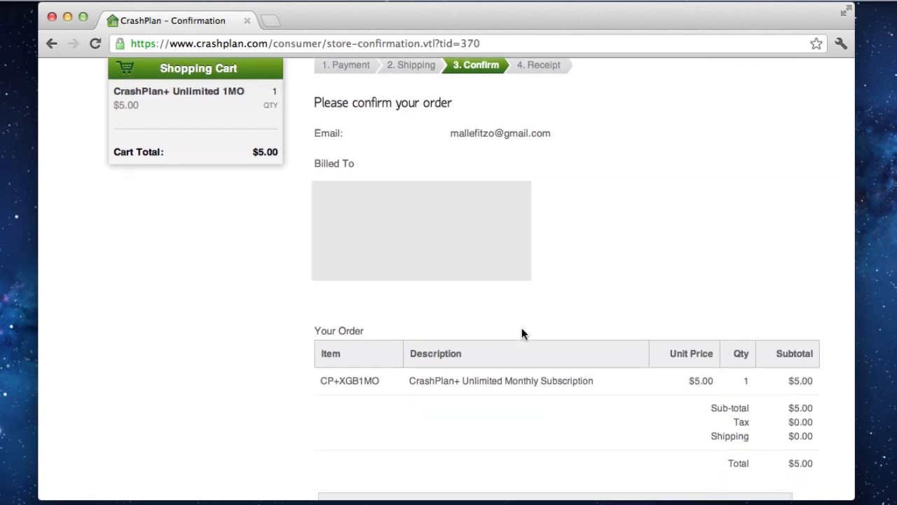
scroll(521, 328, "down", 3)
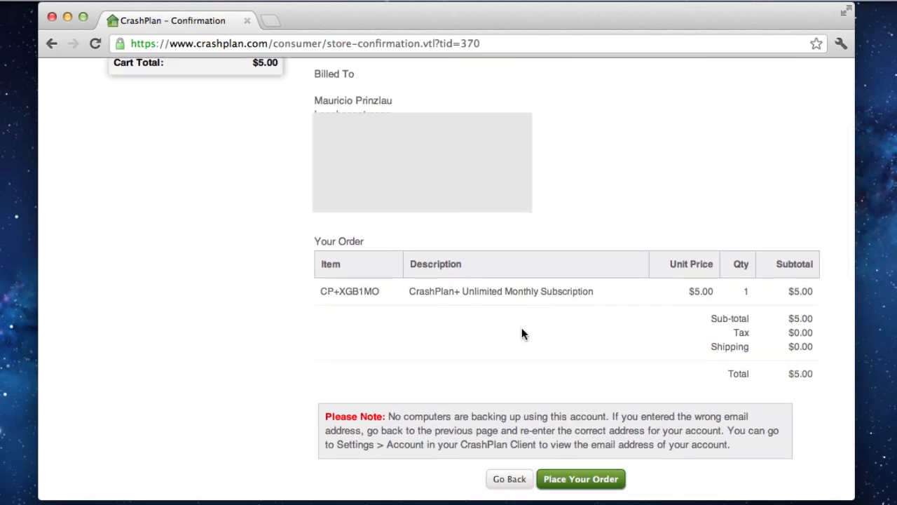
left_click(577, 468)
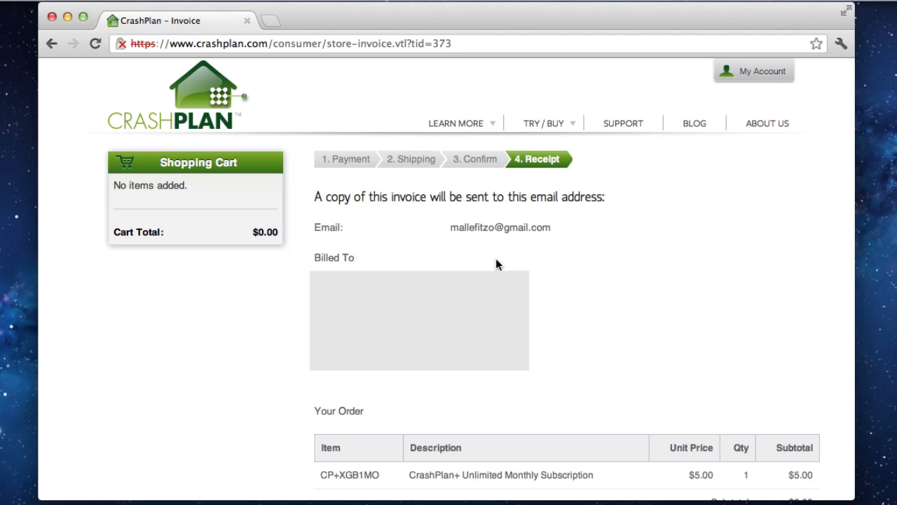
Go from the receipt invoice to the Download CrashPlan page for Mac OS X.
scroll(496, 263, "down", 5)
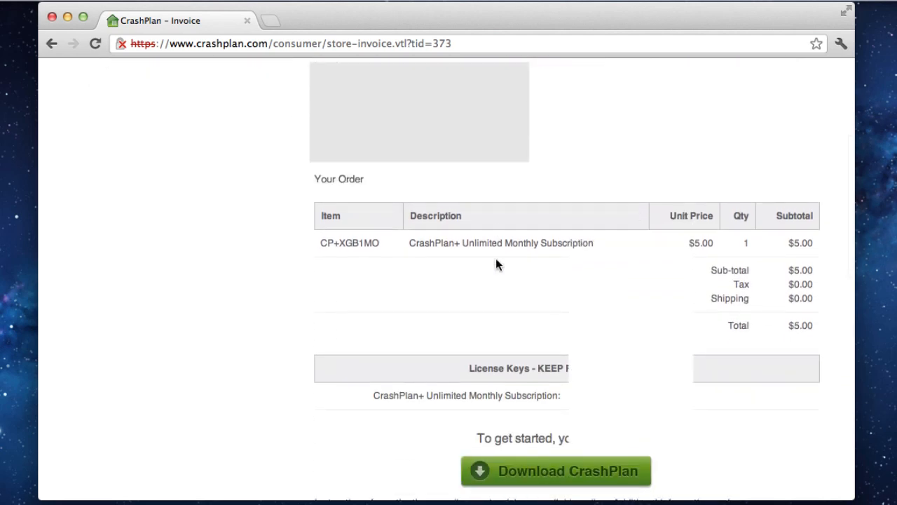
scroll(495, 264, "down", 3)
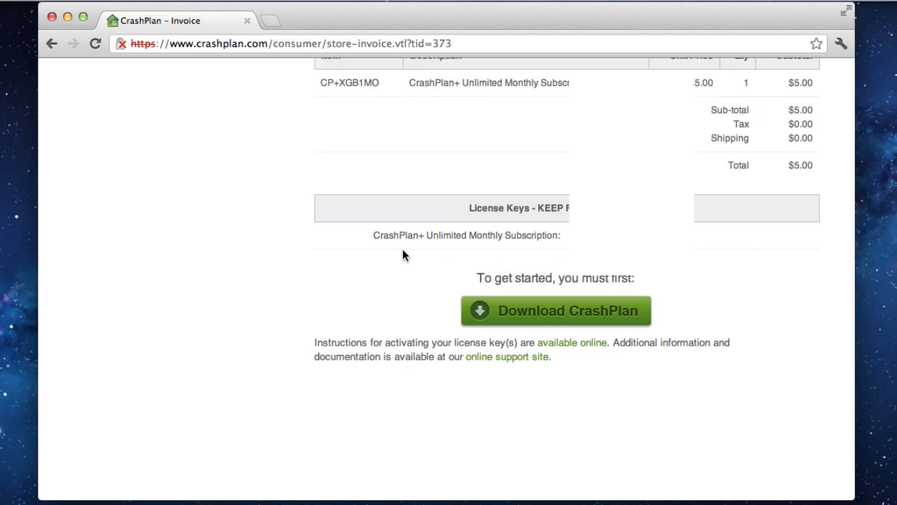
left_click(542, 317)
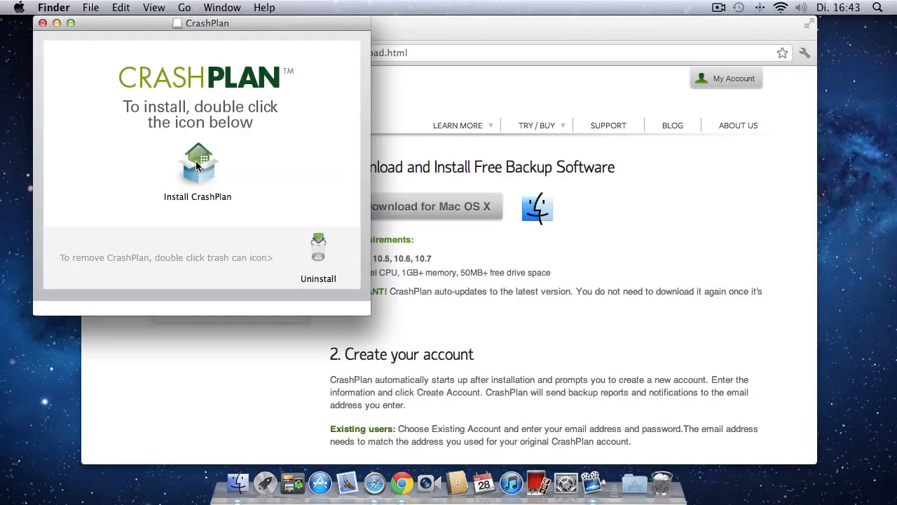
Run the CrashPlan installer, accept the licence, and authorize the standard install with the account password.
left_click(197, 165)
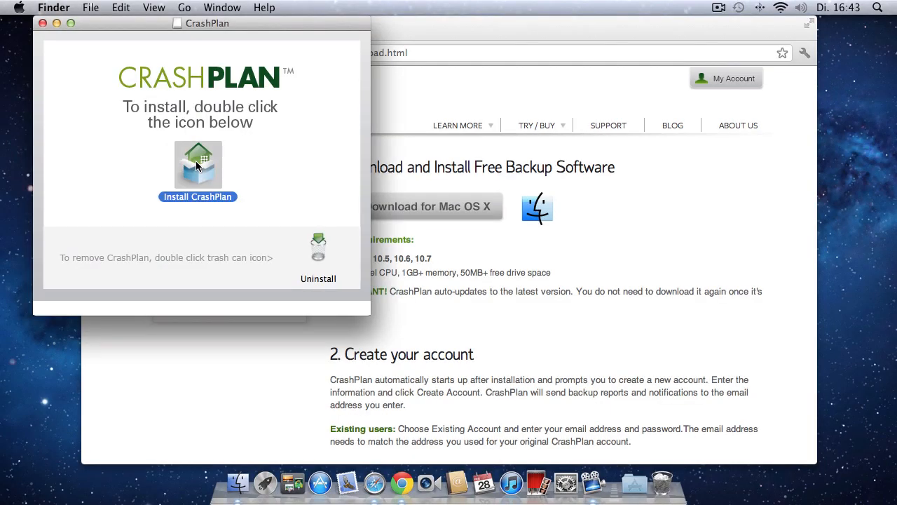
double_click(197, 166)
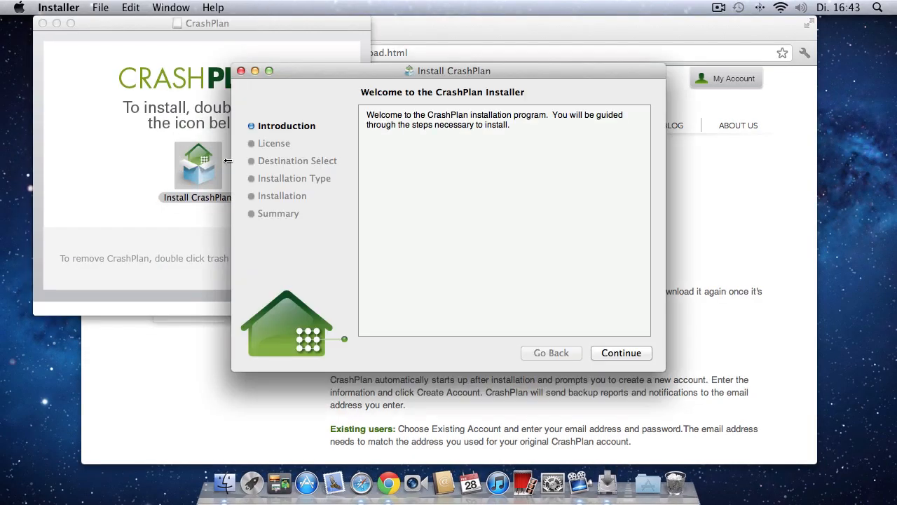
left_click(610, 354)
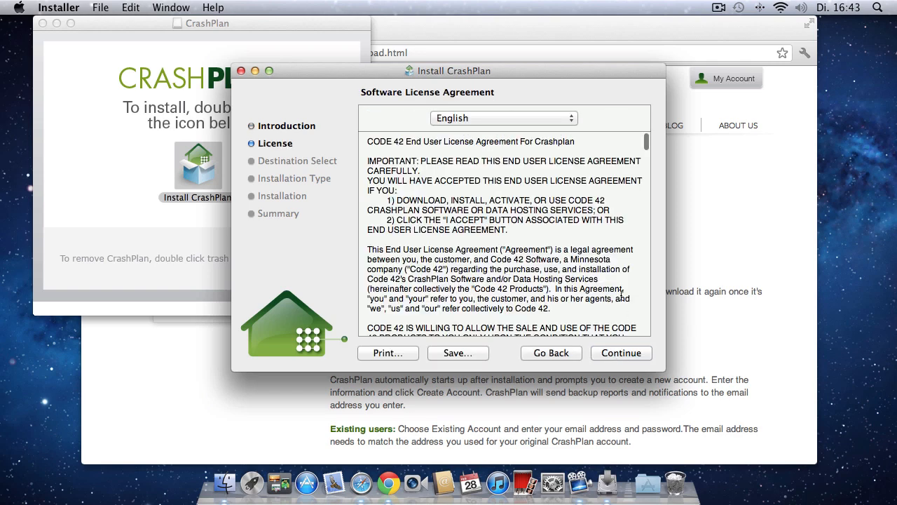
left_click(621, 353)
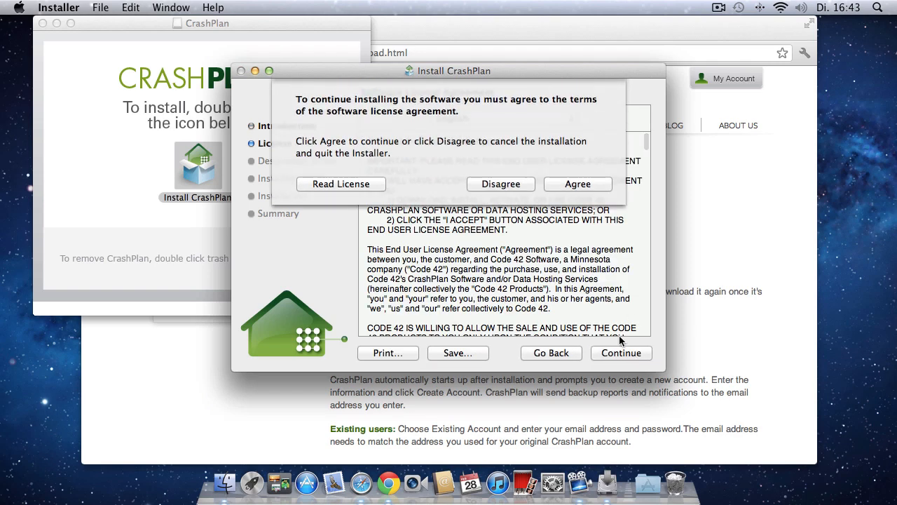
left_click(589, 189)
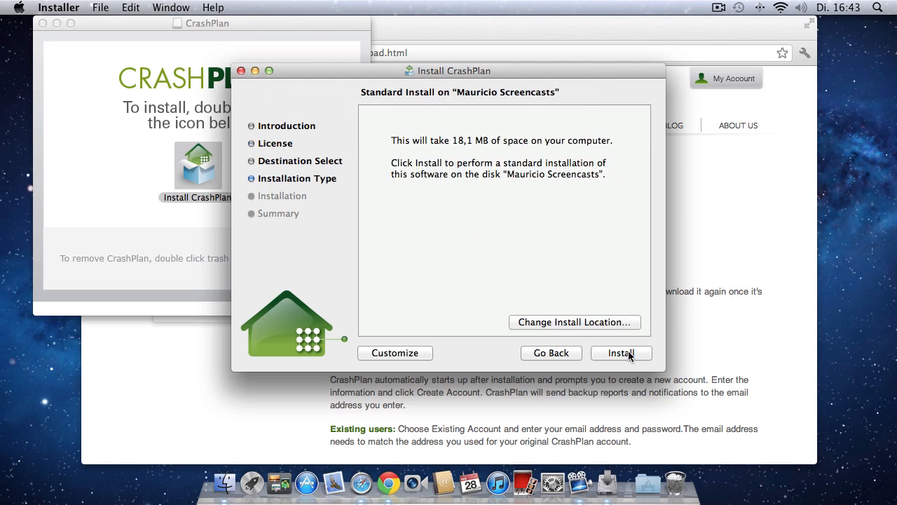
left_click(623, 353)
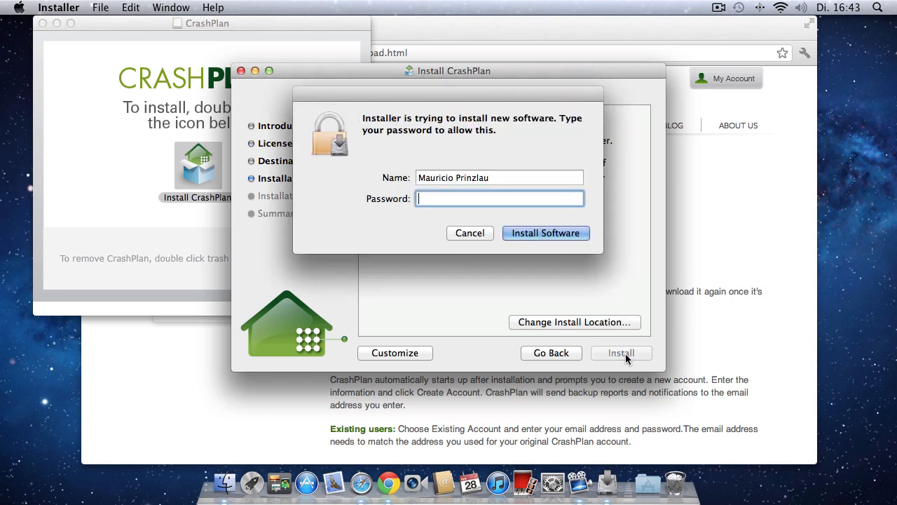
type("••••••••••••")
left_click(535, 232)
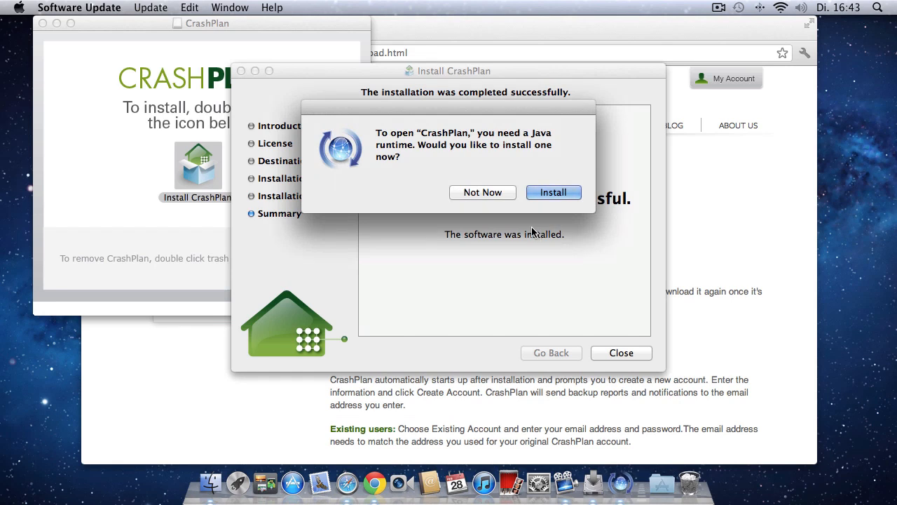
Accept installing the Java runtime and agree to Apple's software licence.
left_click(556, 193)
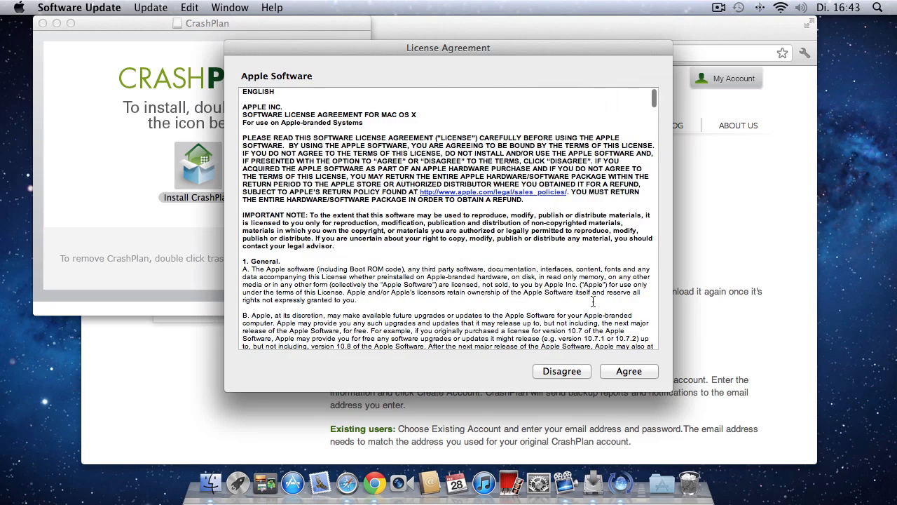
left_click(630, 371)
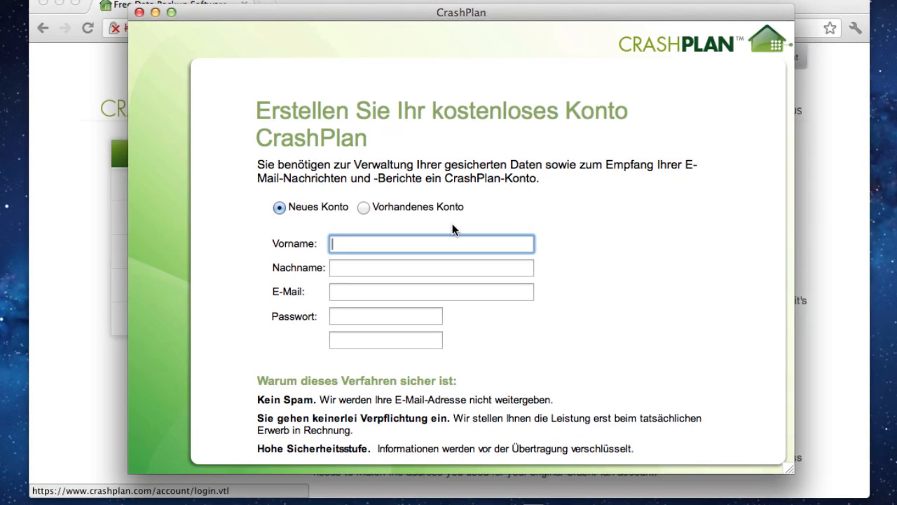
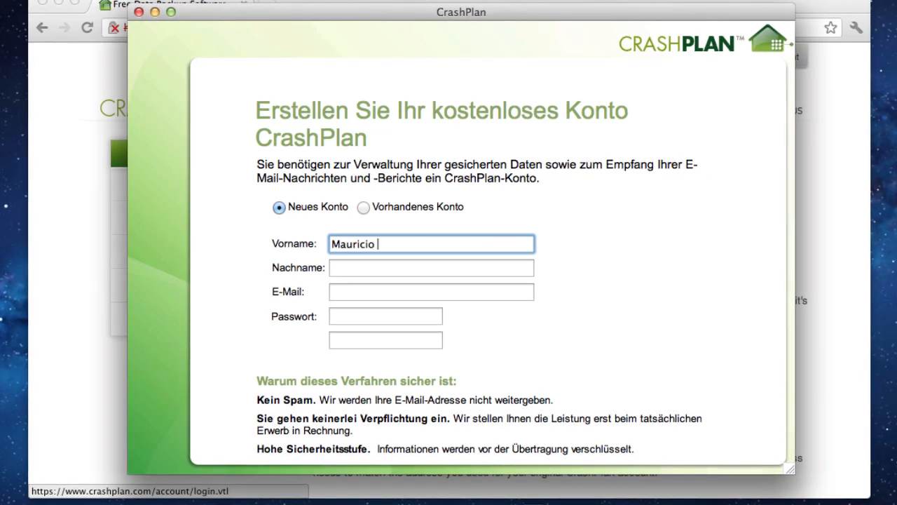
Enter the first name, last name and e-mail, moving the surname out of the first-name field.
key("Tab")
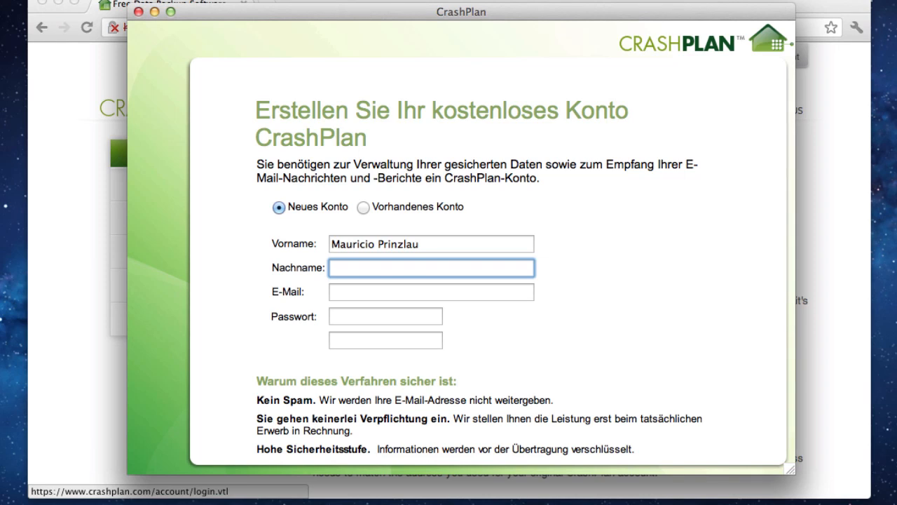
double_click(384, 244)
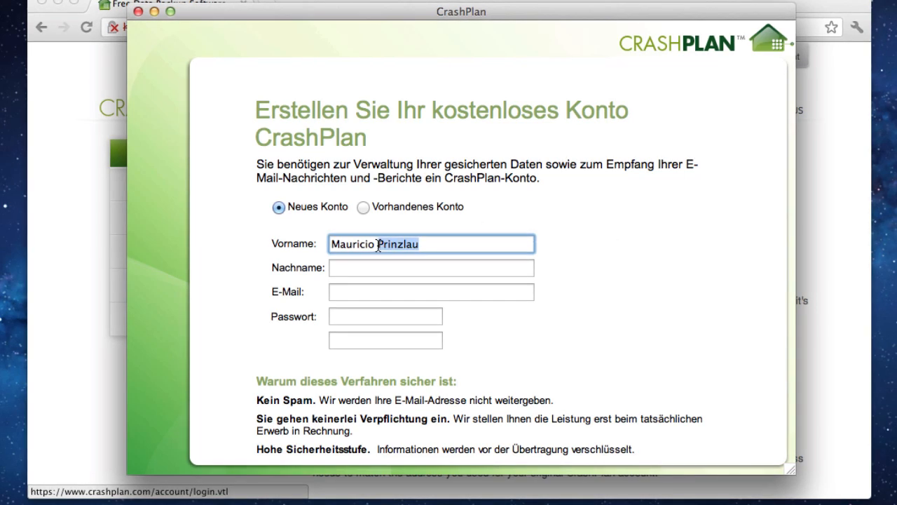
key("BackSpace")
key("Tab")
type("Prinzlau")
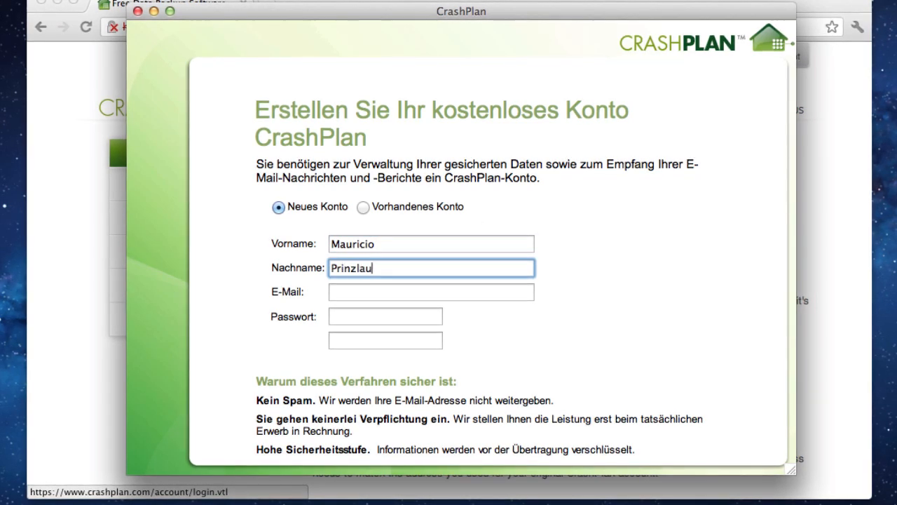
key("Tab")
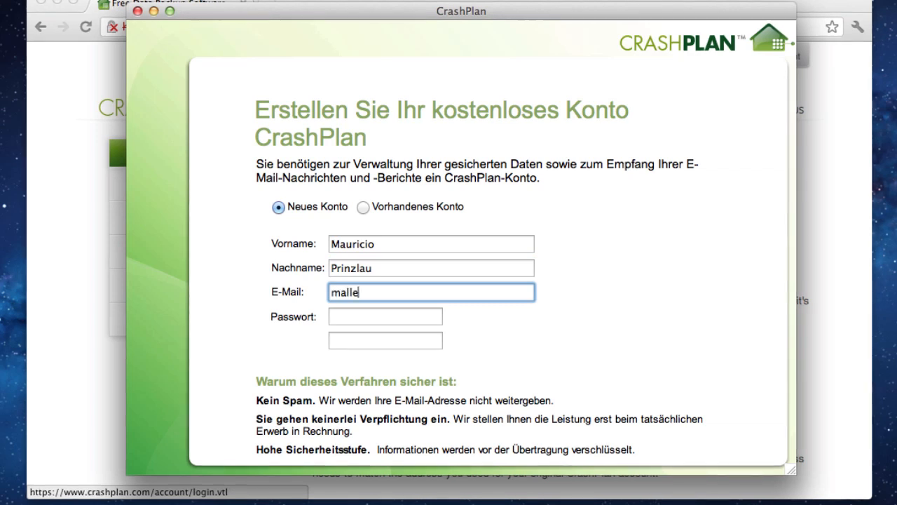
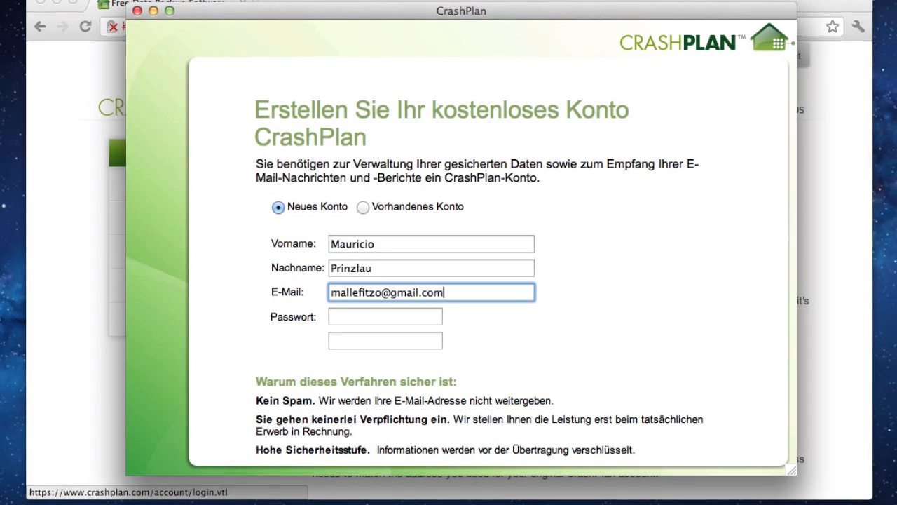
Enter and confirm the account password, then submit Konto erstellen.
key("Tab")
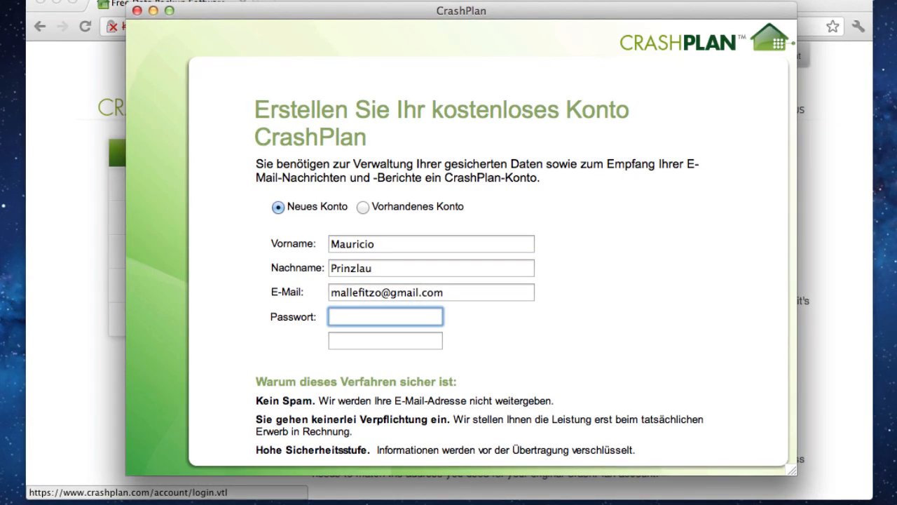
type("************")
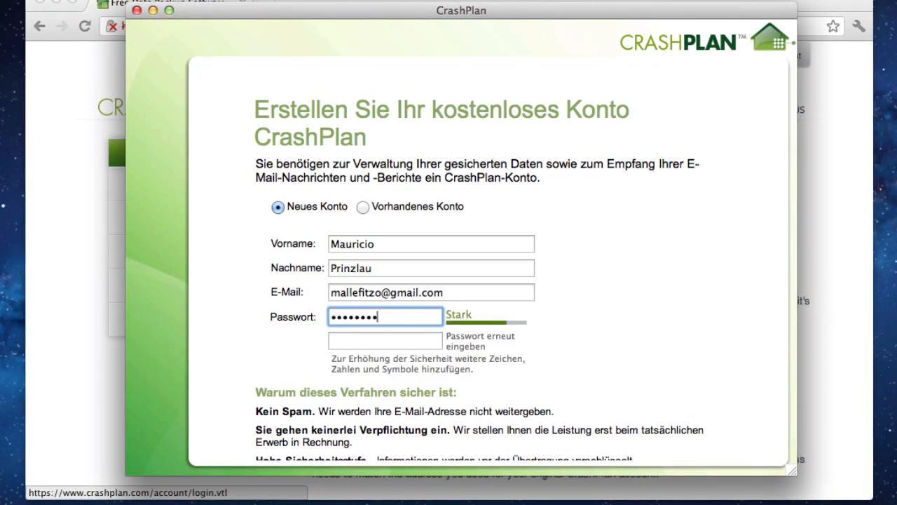
key("Tab")
type("********")
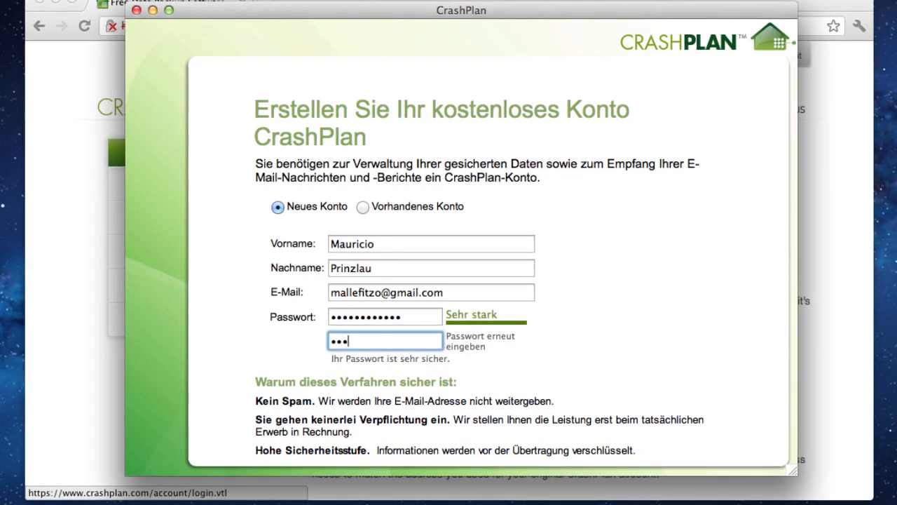
type("****")
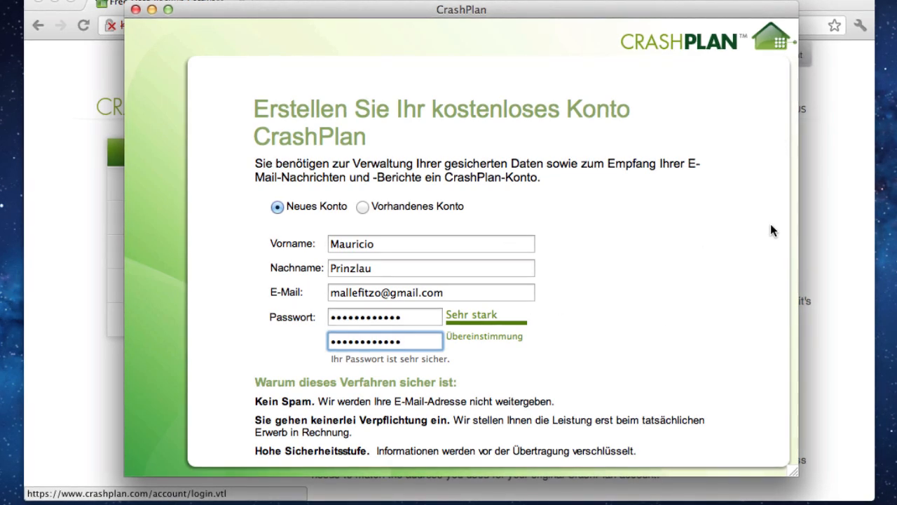
left_click_drag(790, 474, 801, 495)
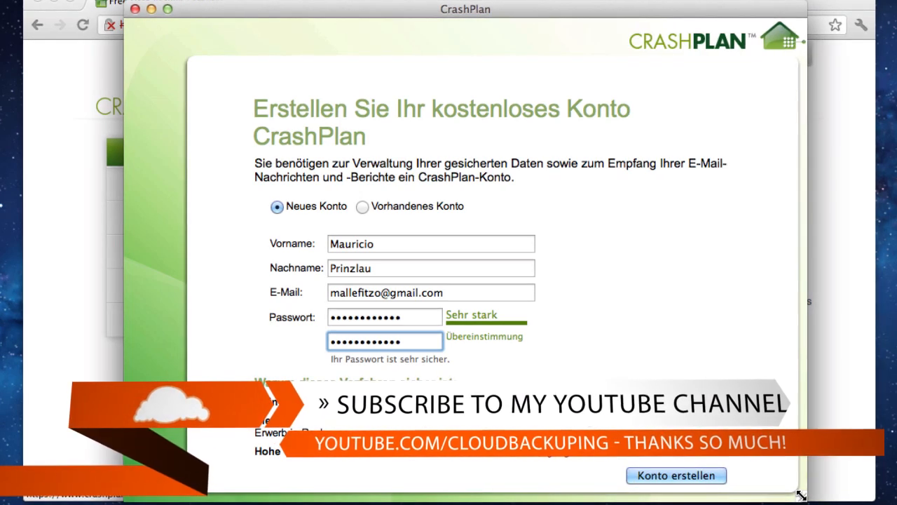
left_click(668, 476)
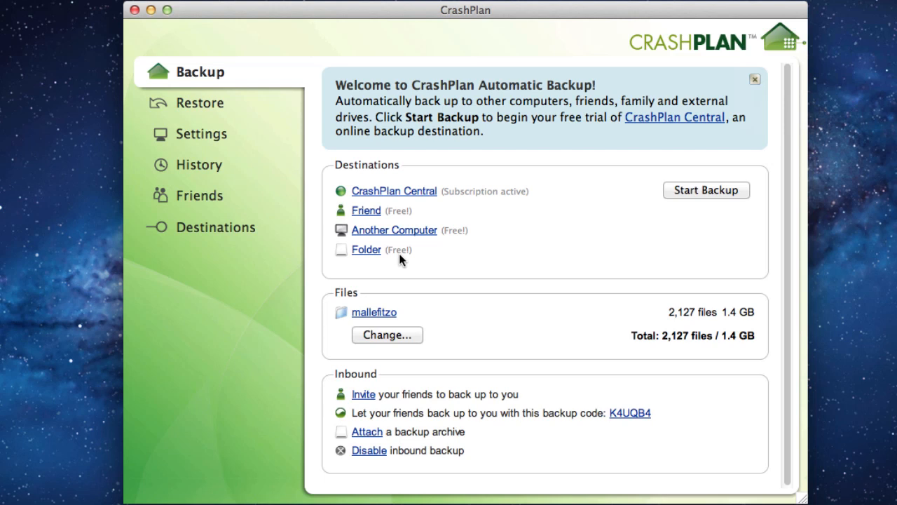
Open the Change File Selection dialog for the home folder's backup files.
left_click(383, 336)
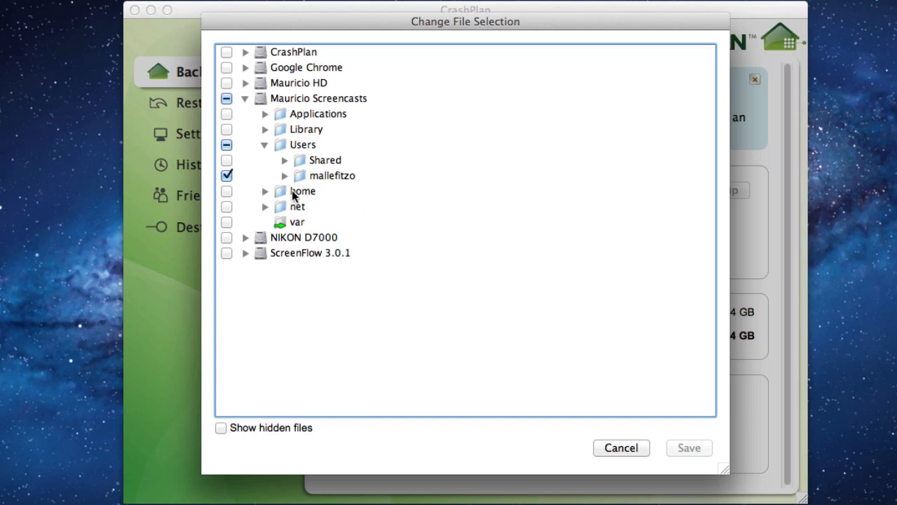
Limit the backup selection to just the Test Files folder (128 files, 994.5 MB) and save it.
left_click(284, 176)
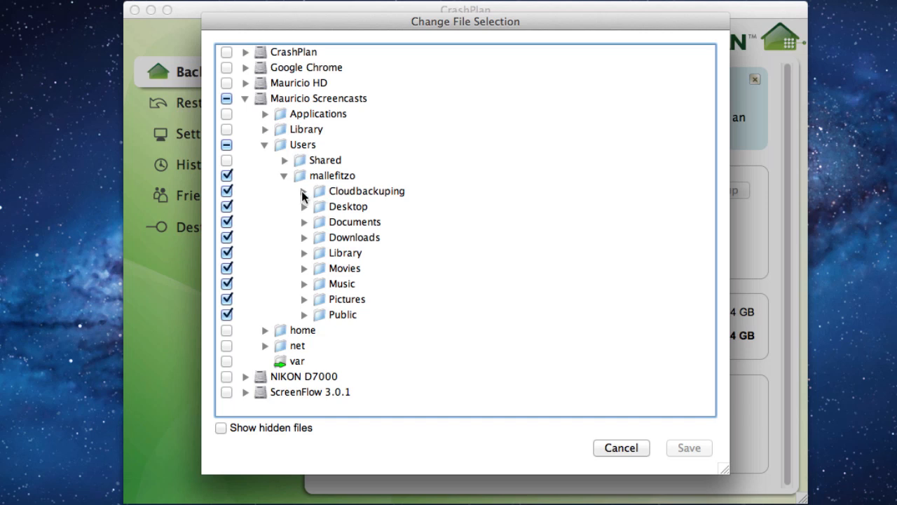
left_click(304, 192)
left_click(226, 175)
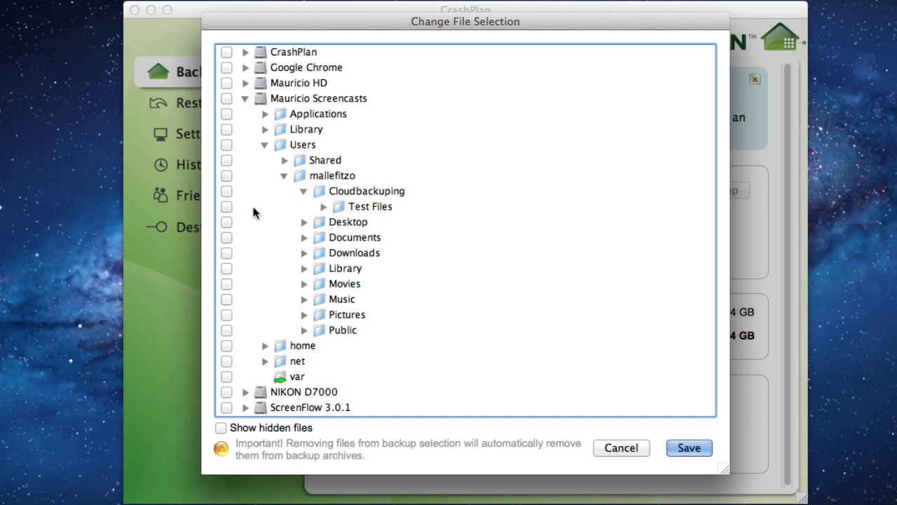
left_click(227, 208)
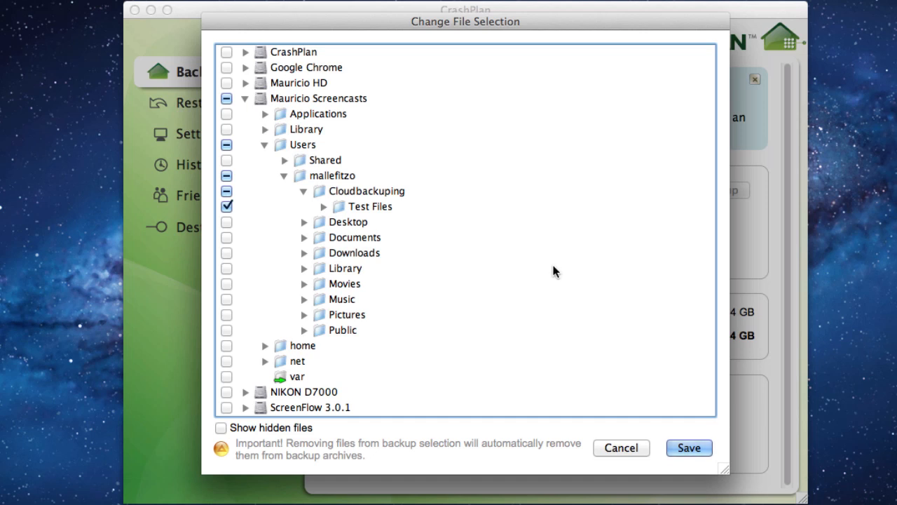
left_click(702, 450)
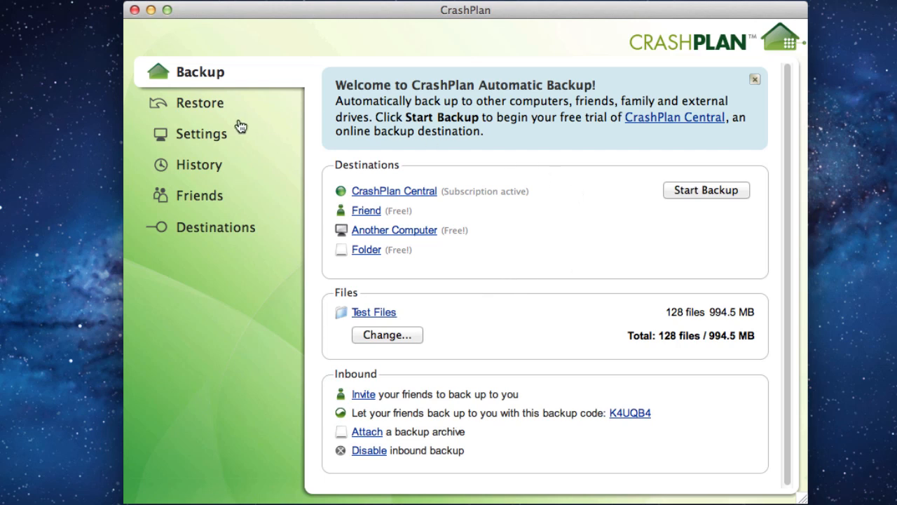
left_click(209, 138)
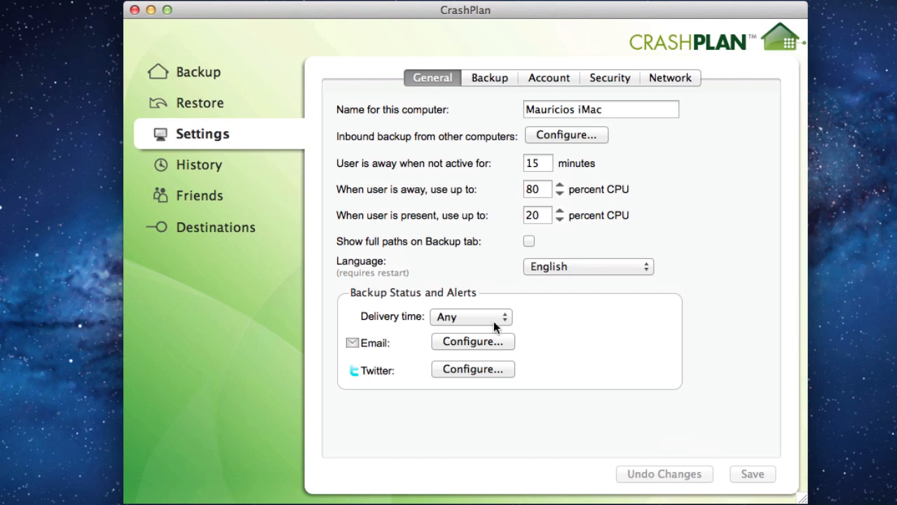
Restrict backups to specified times on Monday through Thursday only.
left_click(463, 370)
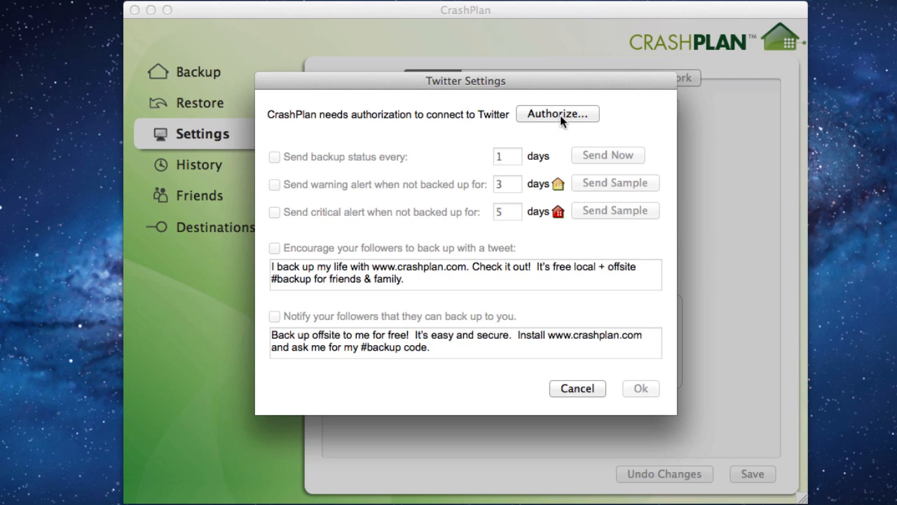
left_click(577, 388)
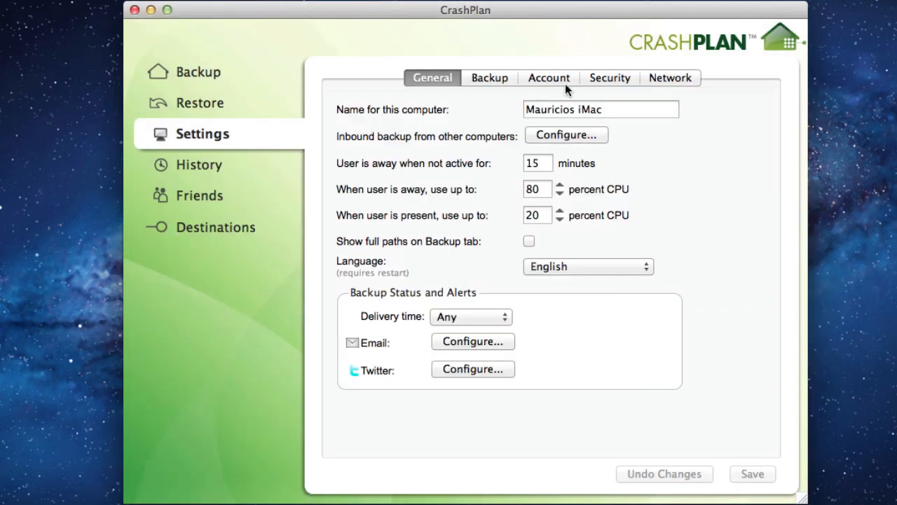
left_click(490, 75)
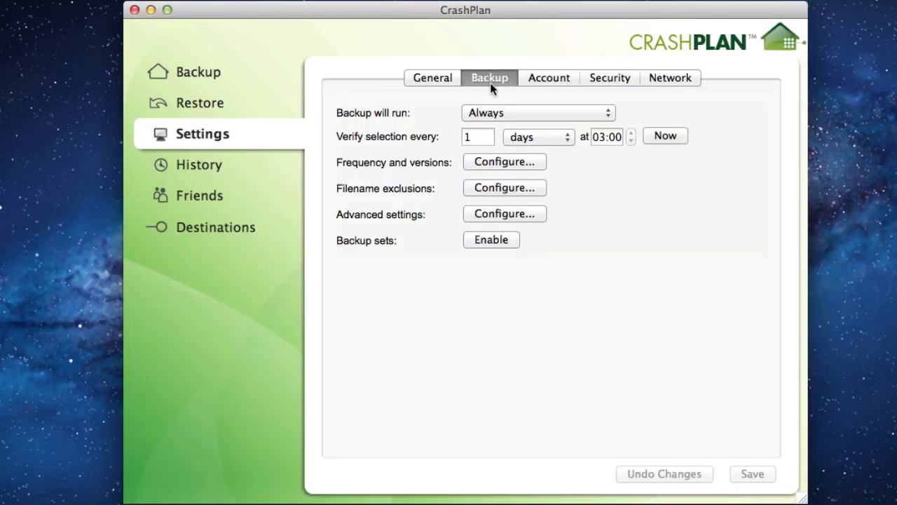
left_click(519, 114)
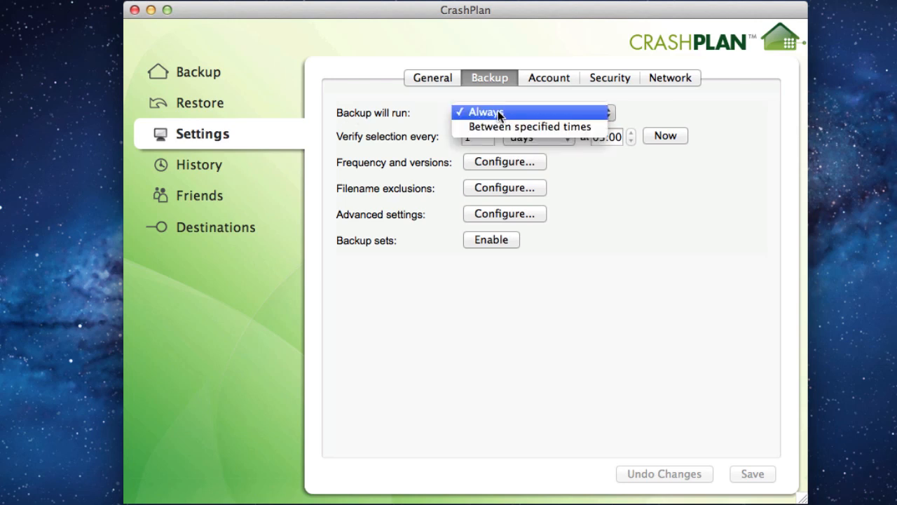
left_click(502, 128)
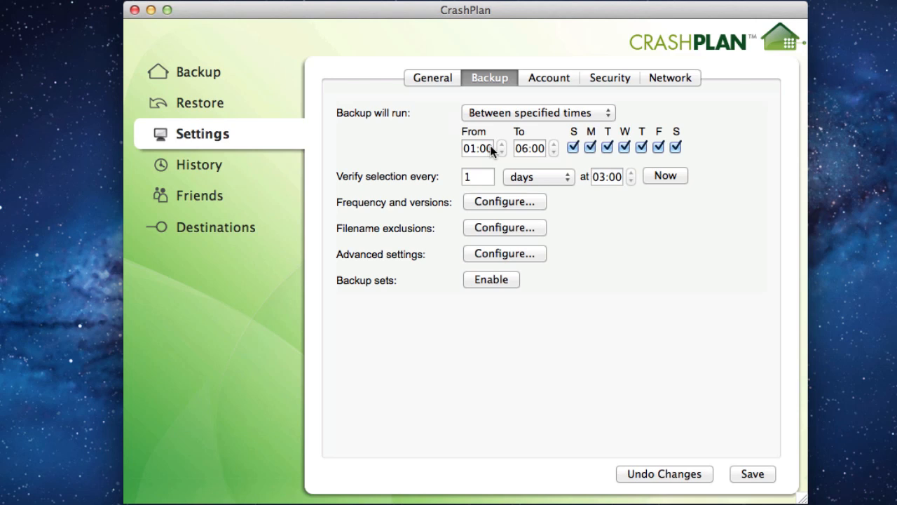
left_click(663, 148)
left_click(672, 146)
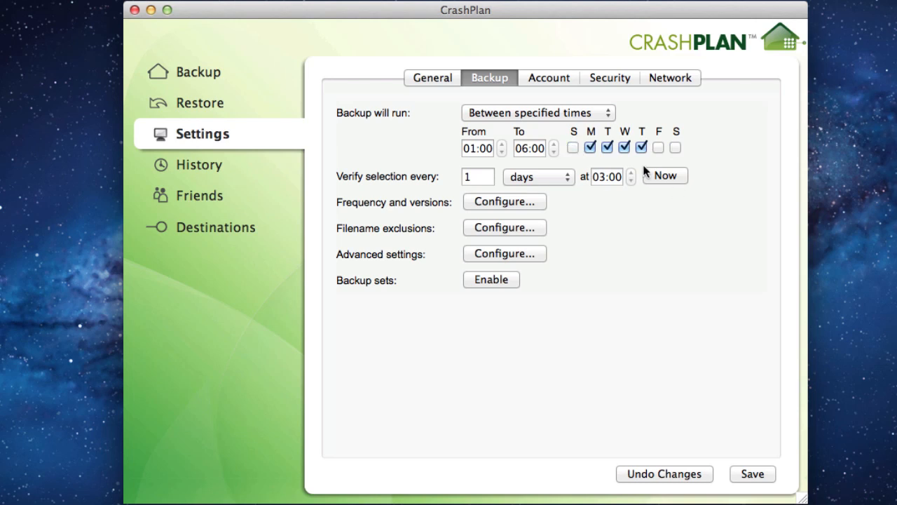
Set the backup window's start time to 08:03.
left_click(484, 148)
left_click(502, 144)
double_click(502, 145)
left_click(470, 145)
left_click(502, 144)
left_click(502, 143)
triple_click(502, 144)
triple_click(502, 145)
double_click(502, 145)
double_click(502, 144)
left_click(502, 145)
triple_click(501, 151)
double_click(501, 151)
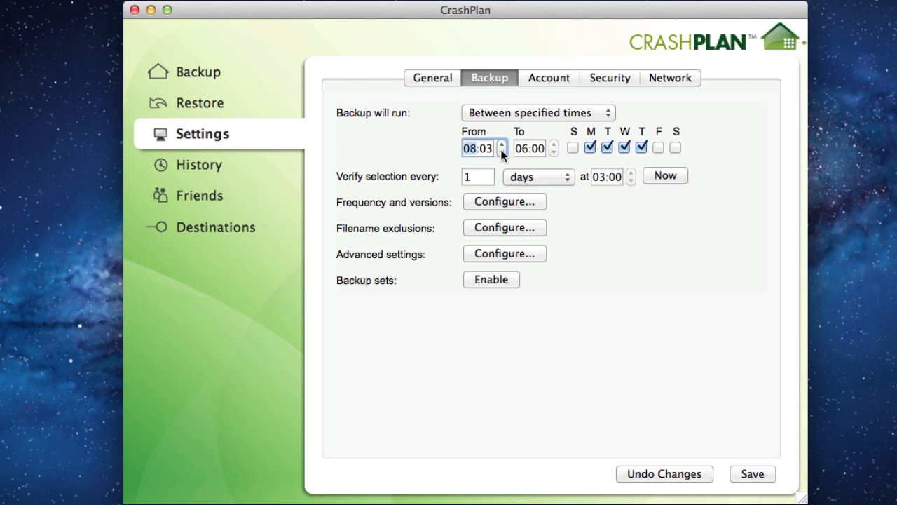
Set the backup window's end time to 18:00.
left_click(553, 144)
double_click(554, 145)
triple_click(553, 144)
left_click(554, 145)
triple_click(554, 144)
double_click(554, 144)
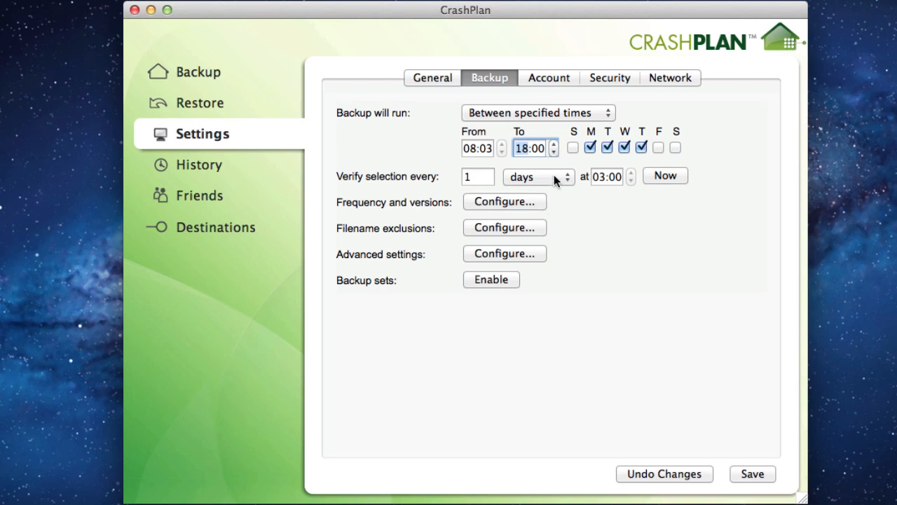
left_click(516, 114)
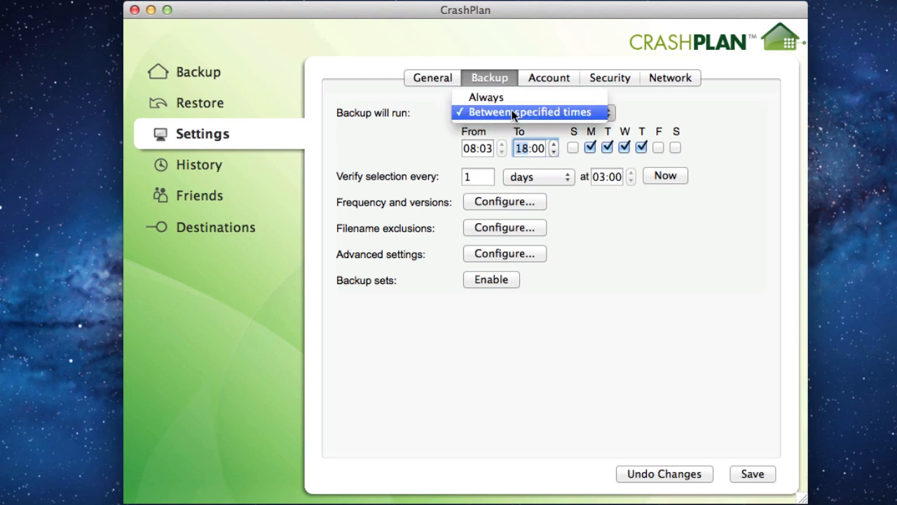
Switch backups back to Always and bring up the frequency and versioning settings.
left_click(506, 97)
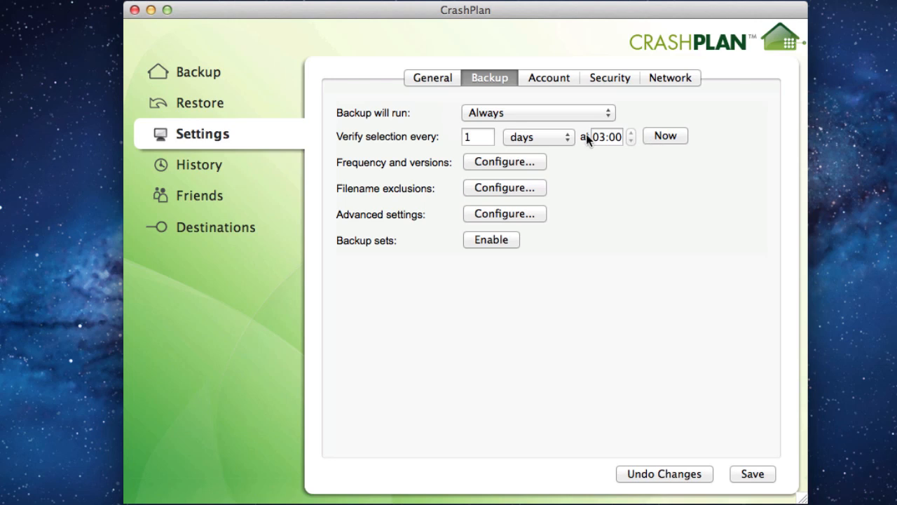
left_click(485, 159)
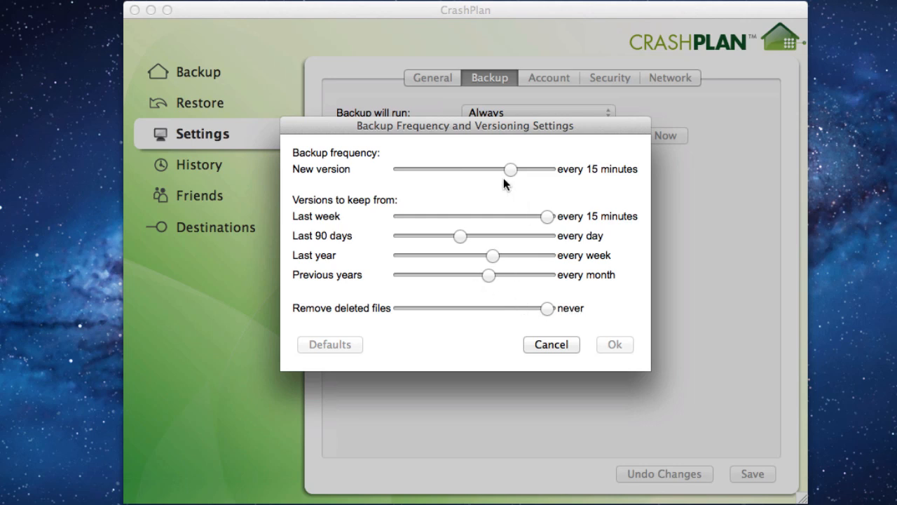
Keep versions every 15 minutes for the last 90 days and confirm.
mouse_move(510, 169)
left_mouse_down()
mouse_move(402, 169)
mouse_move(571, 172)
mouse_move(512, 172)
left_mouse_up()
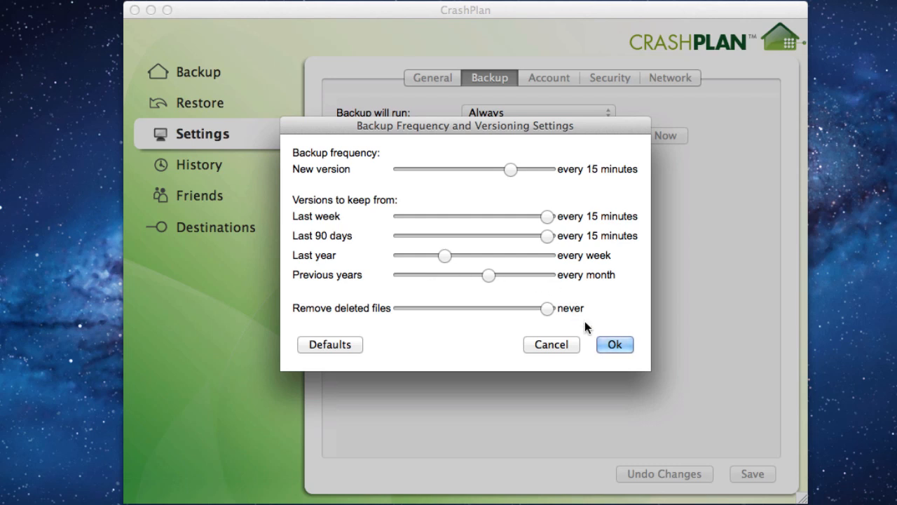
left_click(615, 344)
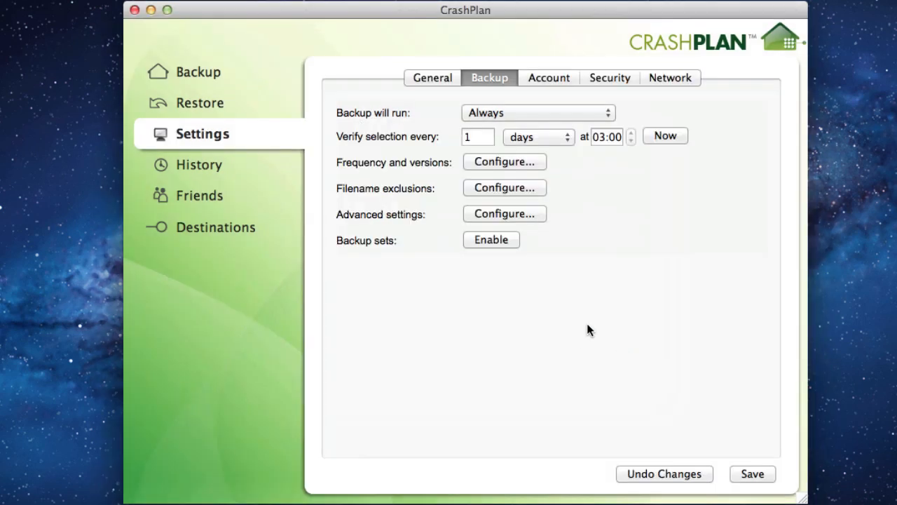
Exclude mp4 and wav file endings, save the backup settings, and return to the Backup overview.
left_click(502, 188)
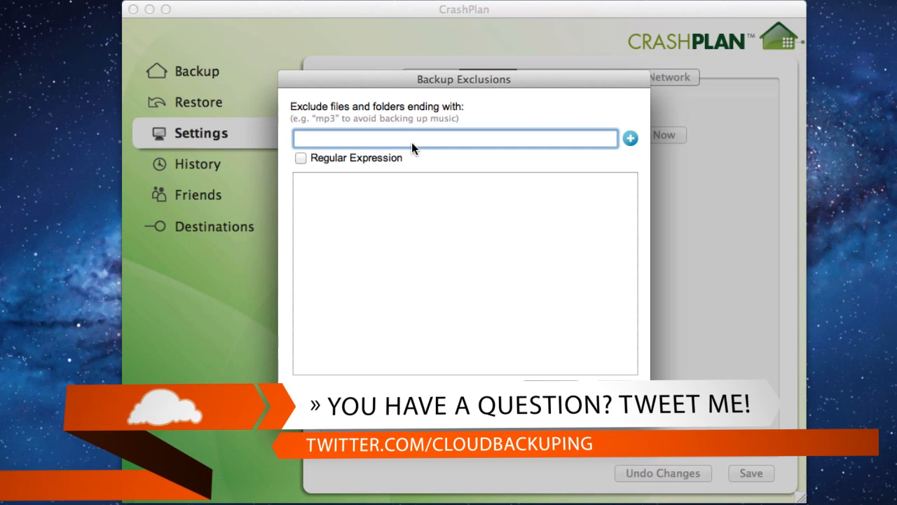
type("mp4")
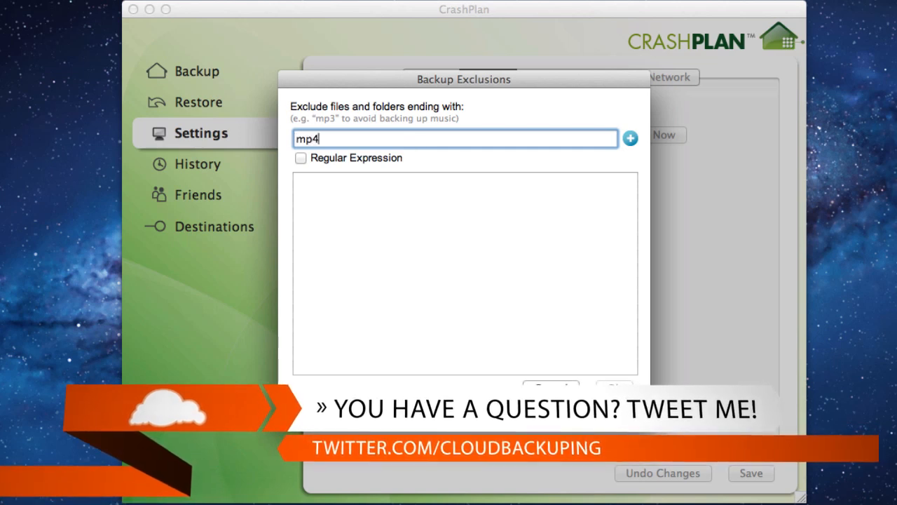
left_click(630, 139)
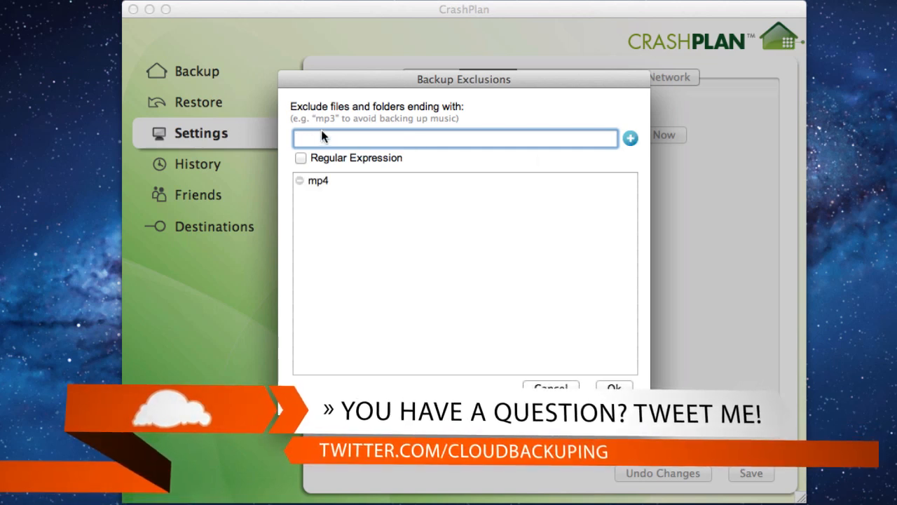
type("wav")
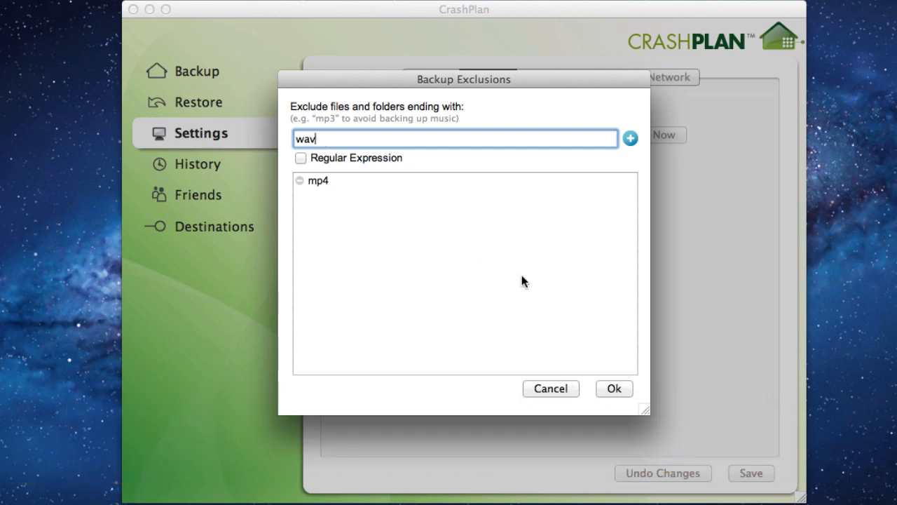
left_click(630, 138)
left_click(617, 388)
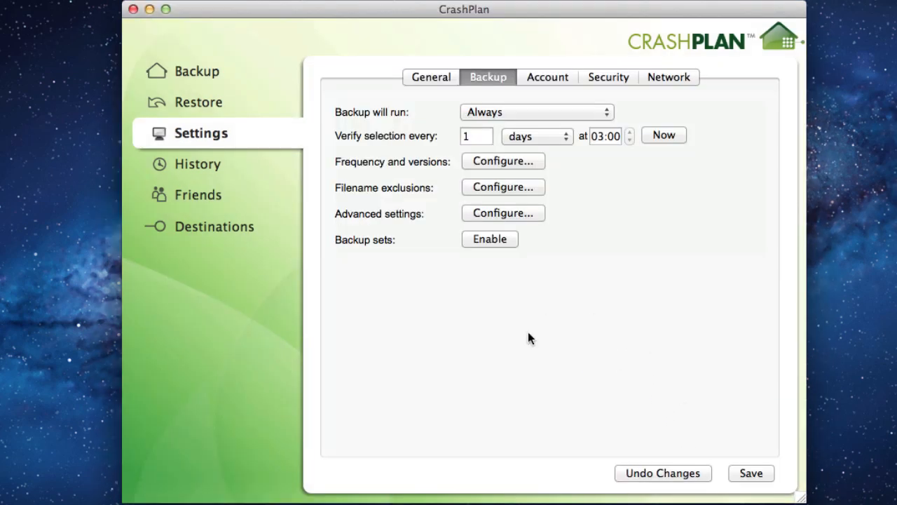
left_click(747, 474)
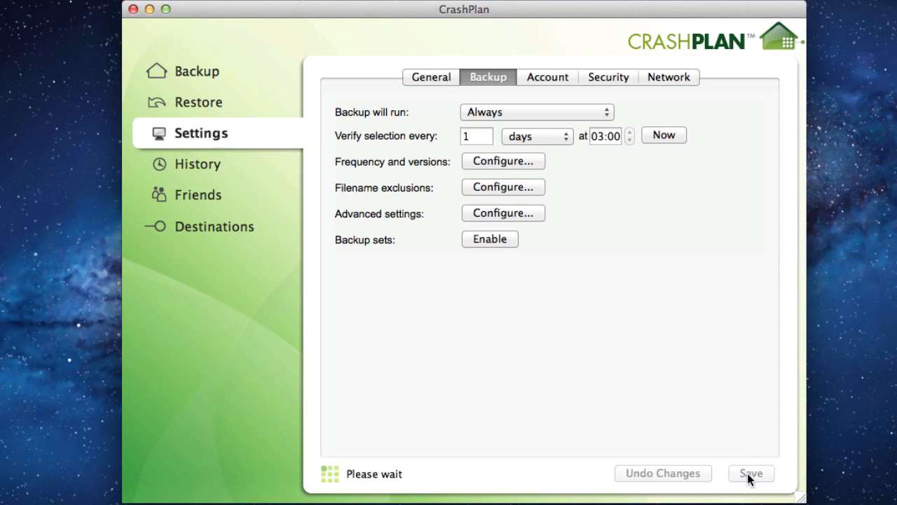
left_click(177, 71)
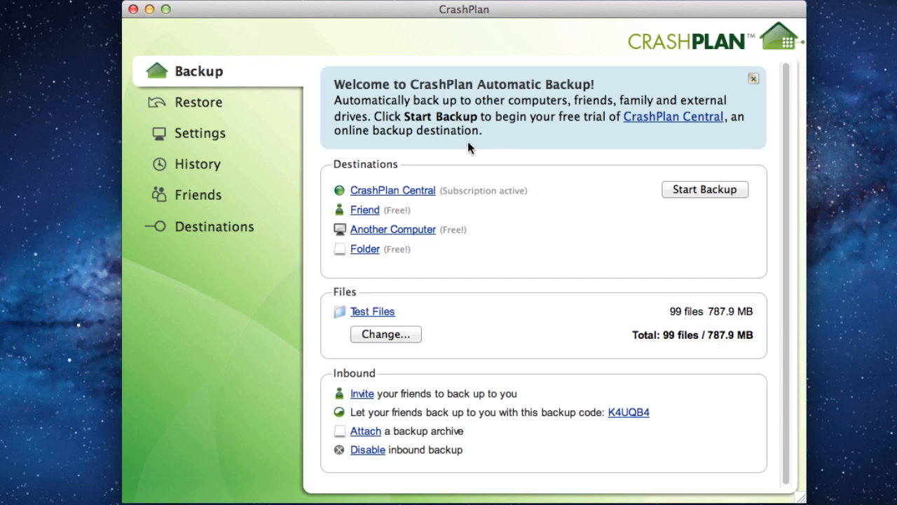
Remove the mp4 and wav filename exclusions and save the backup settings.
left_click(204, 134)
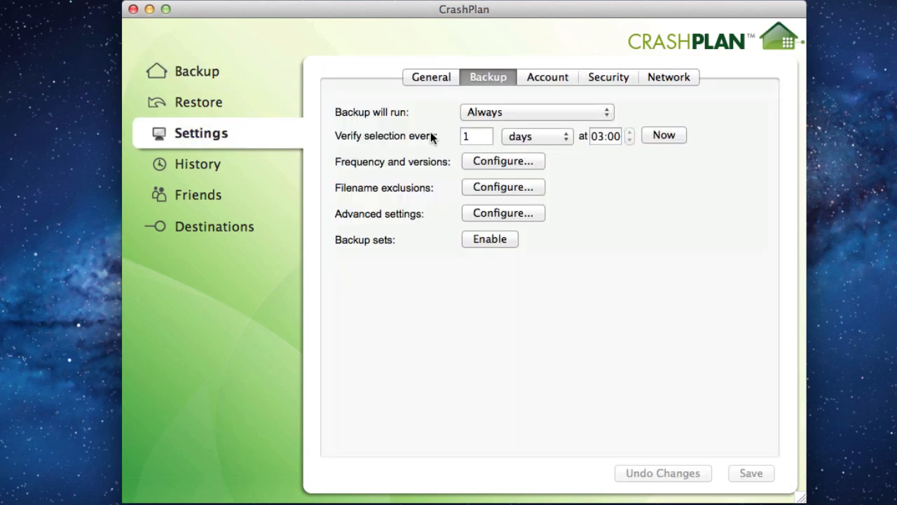
left_click(506, 189)
left_click(299, 182)
left_click(300, 182)
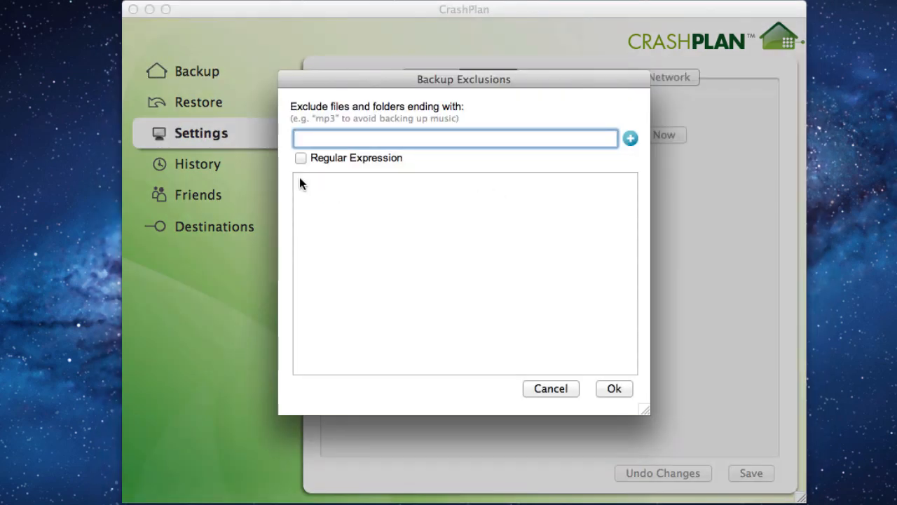
left_click(612, 389)
left_click(760, 474)
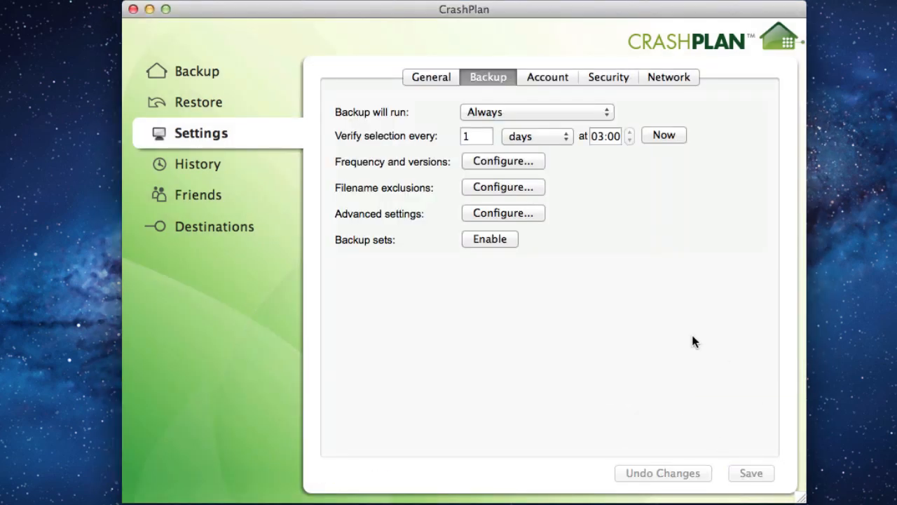
left_click(473, 213)
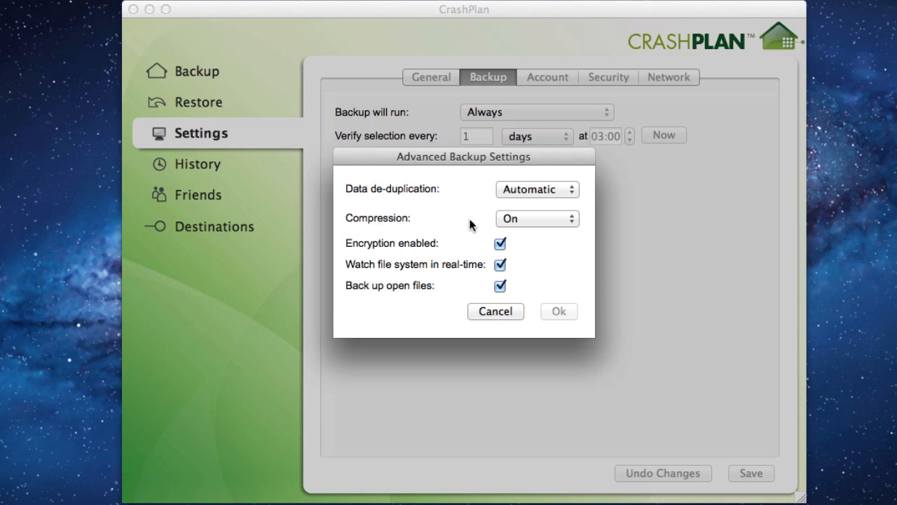
left_click(526, 218)
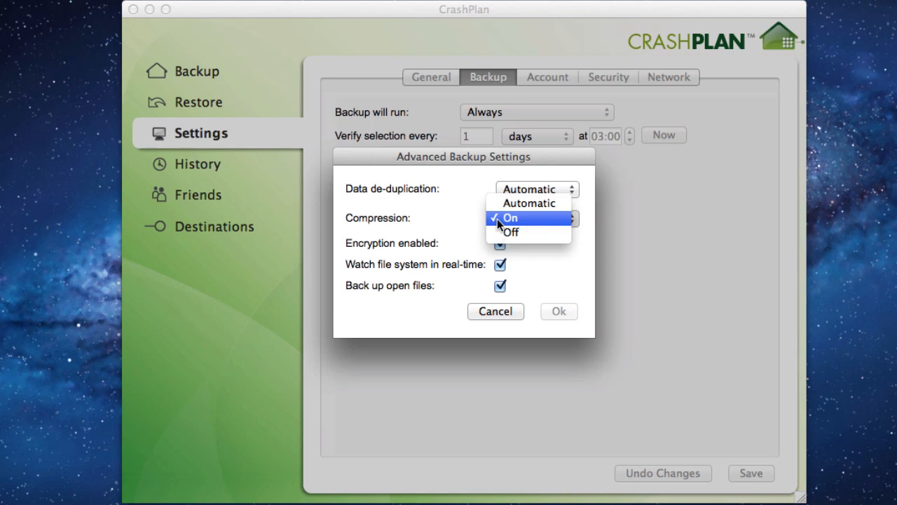
left_click(434, 221)
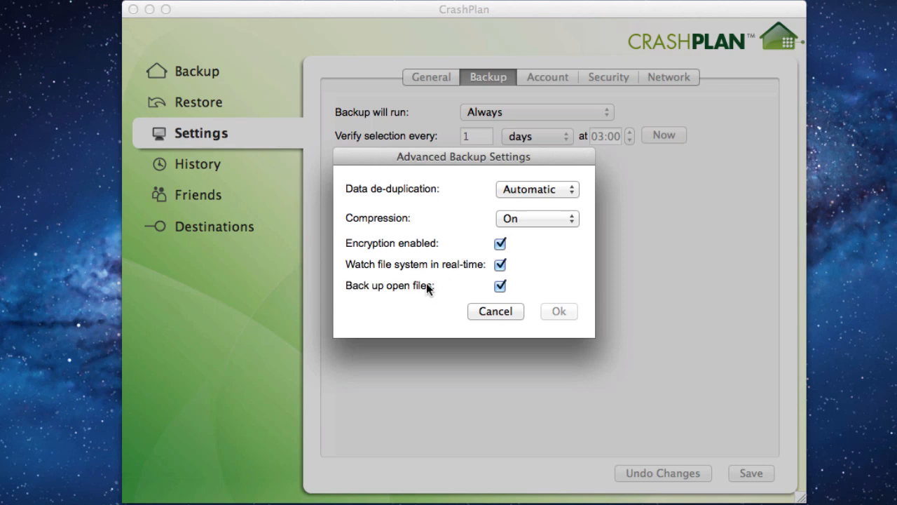
left_click(504, 313)
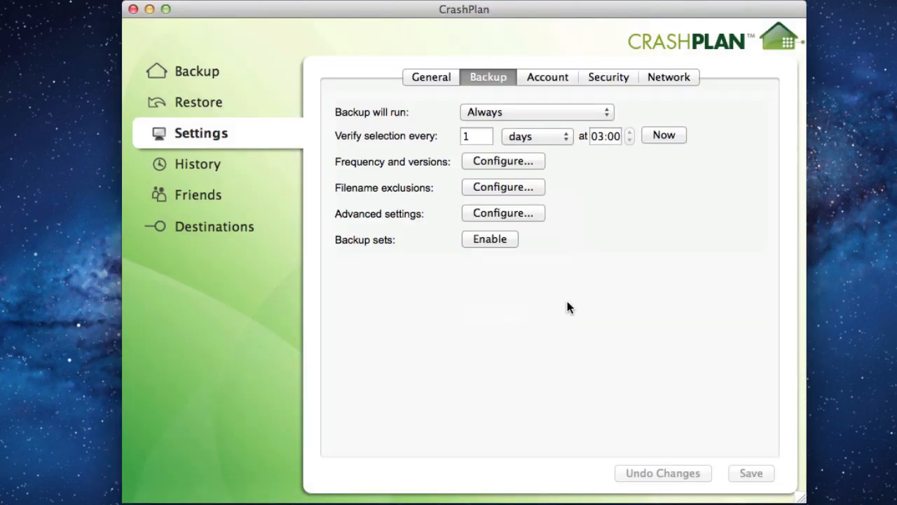
Look through the Account and Security tabs, then view the Network settings with WAN limits.
left_click(548, 78)
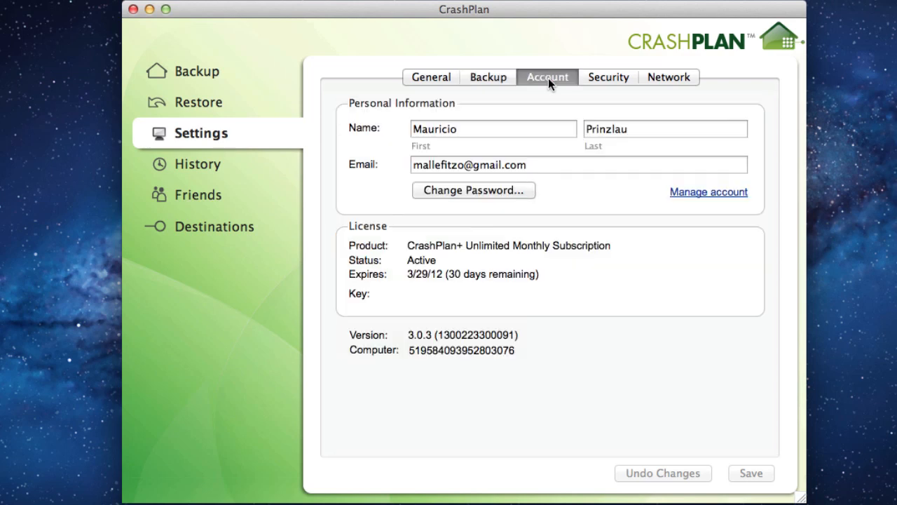
left_click(607, 79)
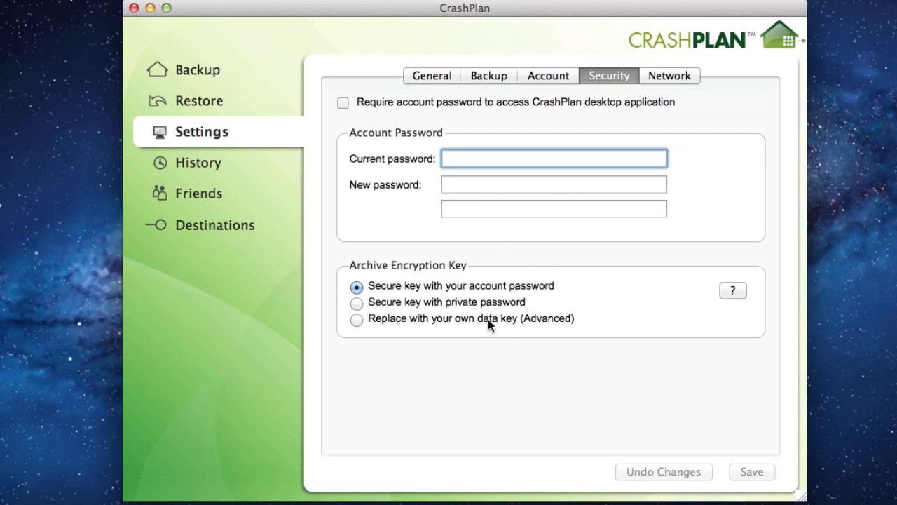
left_click(669, 78)
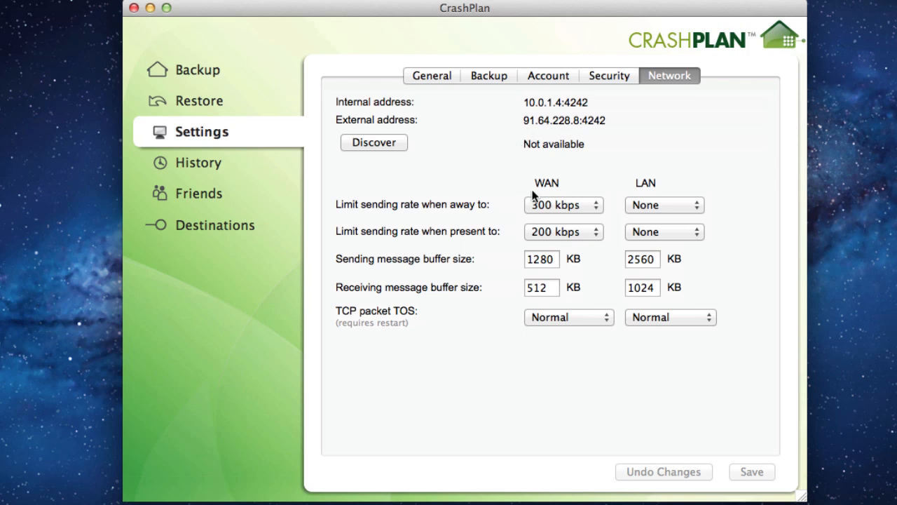
Set both WAN sending rate limits, away and present, to None and save.
left_click(567, 205)
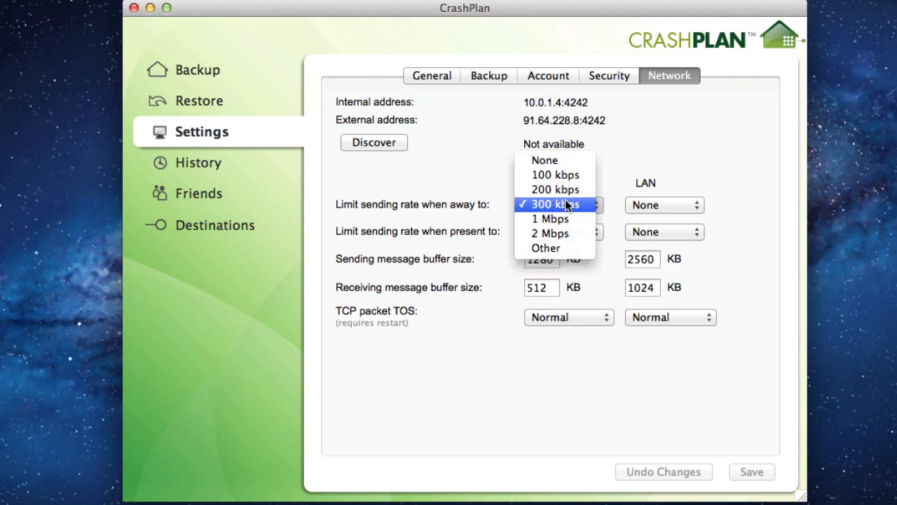
left_click(557, 160)
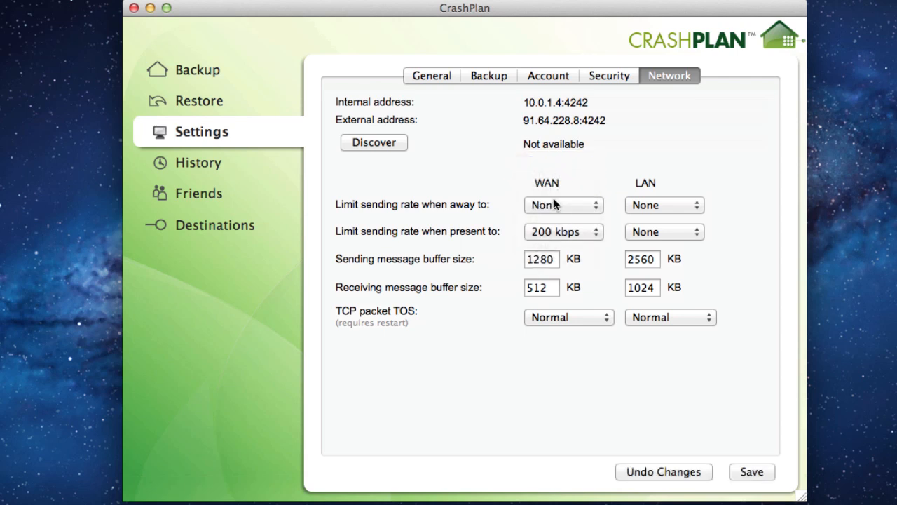
left_click(545, 230)
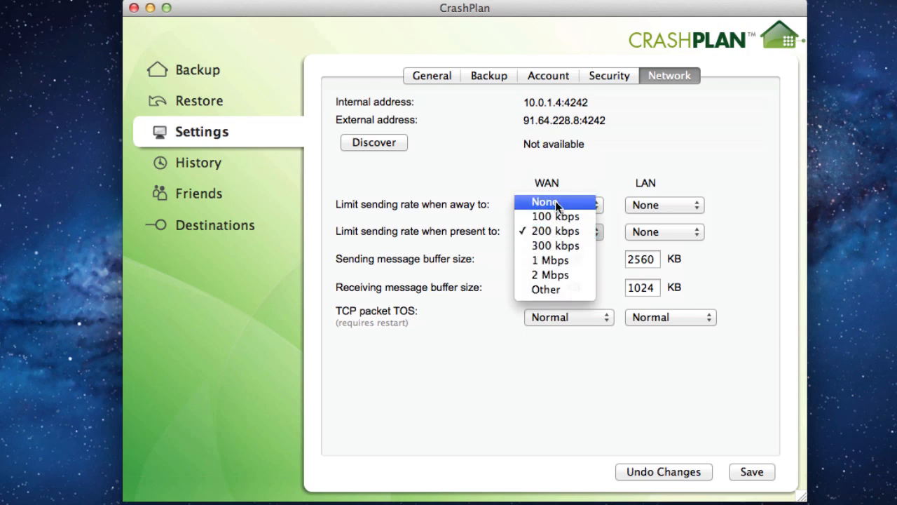
left_click(556, 200)
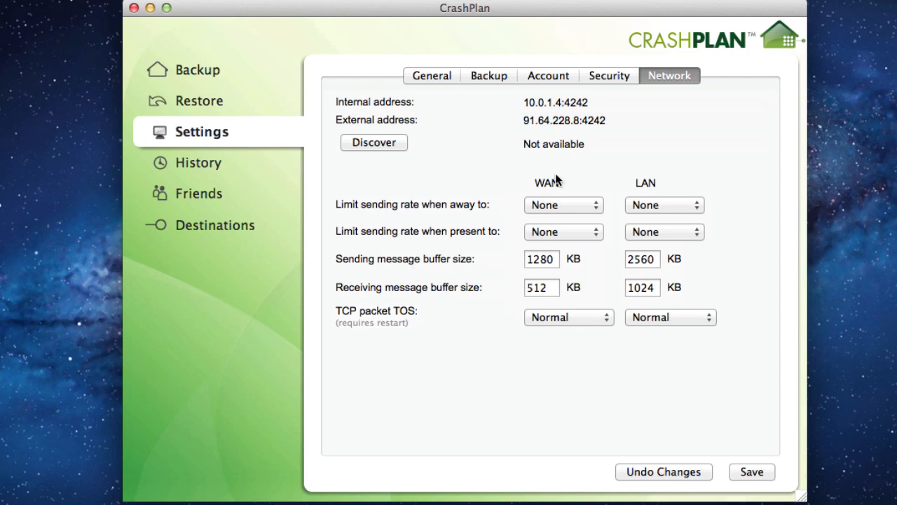
left_click(753, 471)
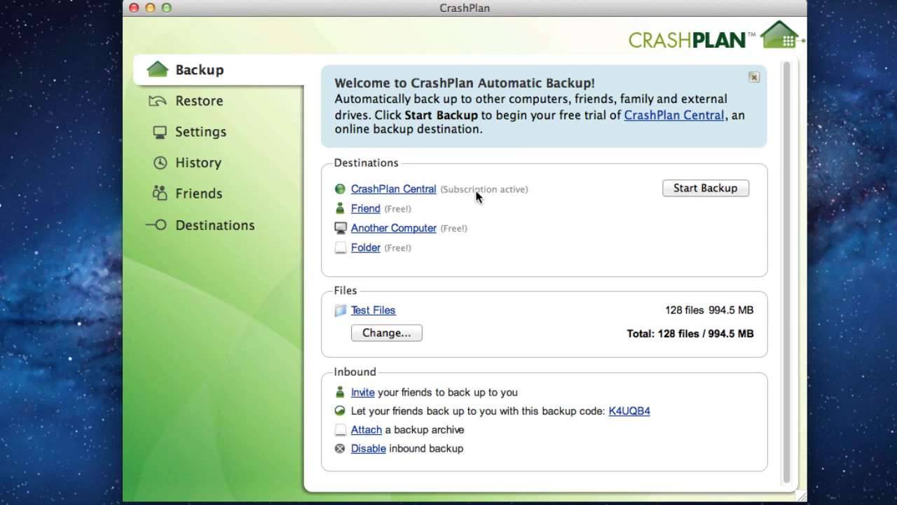
Start backing up the 128 Test Files (994.5 MB) to CrashPlan Central.
left_click(691, 188)
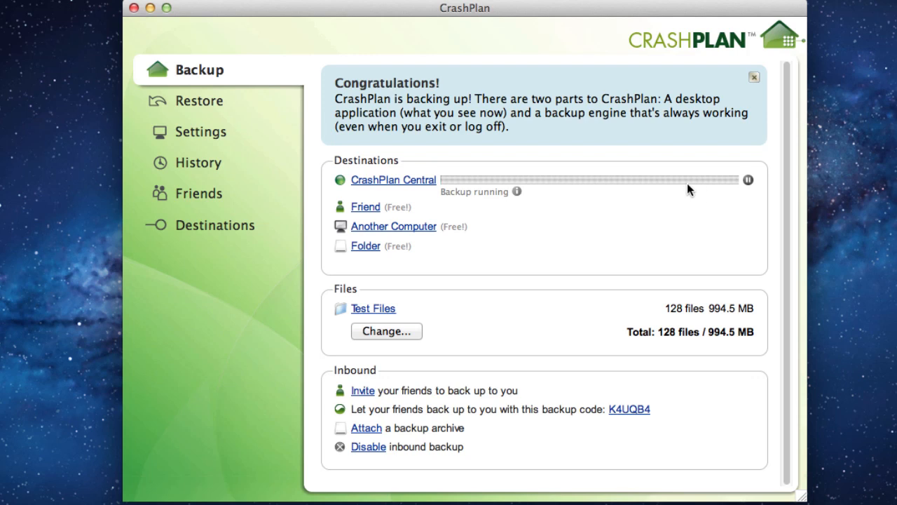
Expand the running backup's details to see files completed, files left and time remaining.
left_click(518, 191)
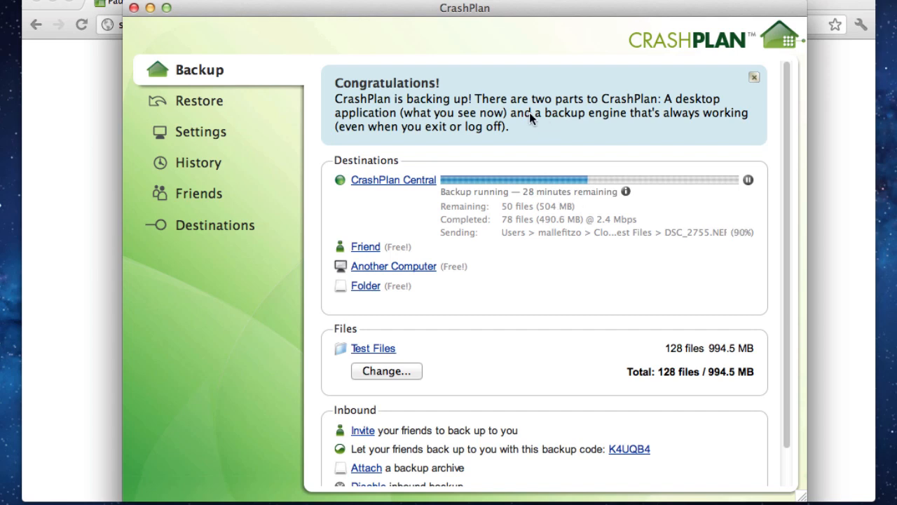
Pause the backup engine for 10 minutes with the 'pause 10' command.
double_click(780, 39)
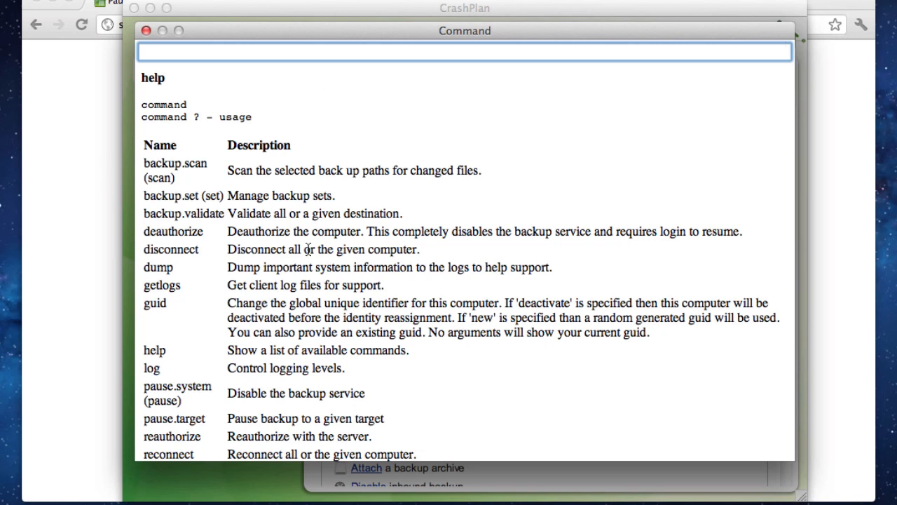
type("pause 10")
key("Return")
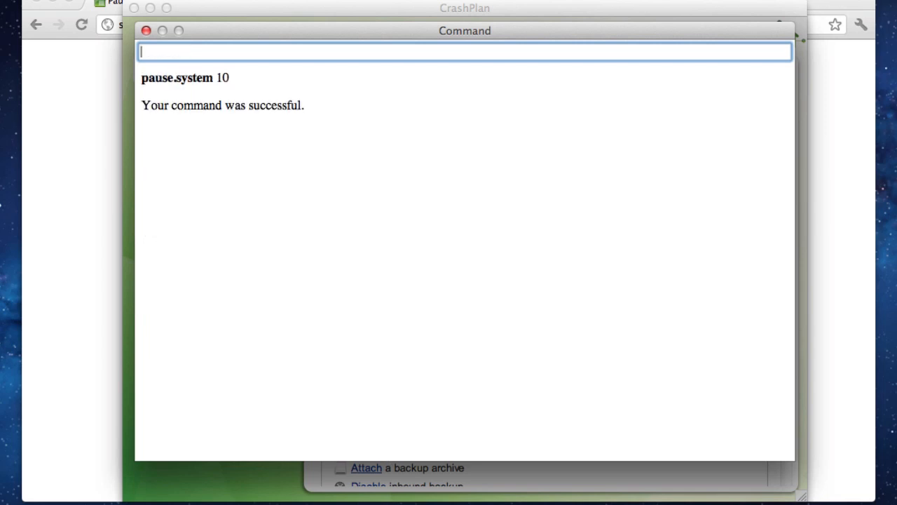
left_click(146, 30)
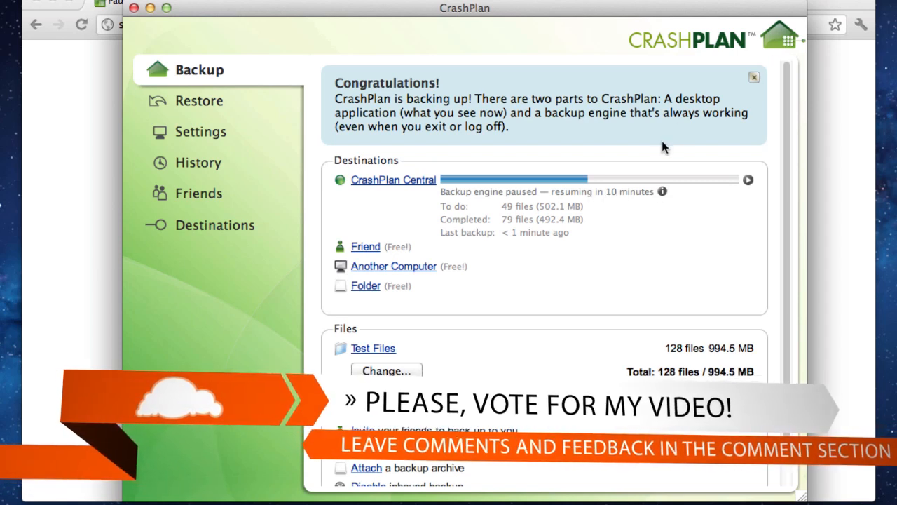
Resume the backup engine with the 'resume.system' command.
double_click(777, 43)
type("resume.system")
key("Return")
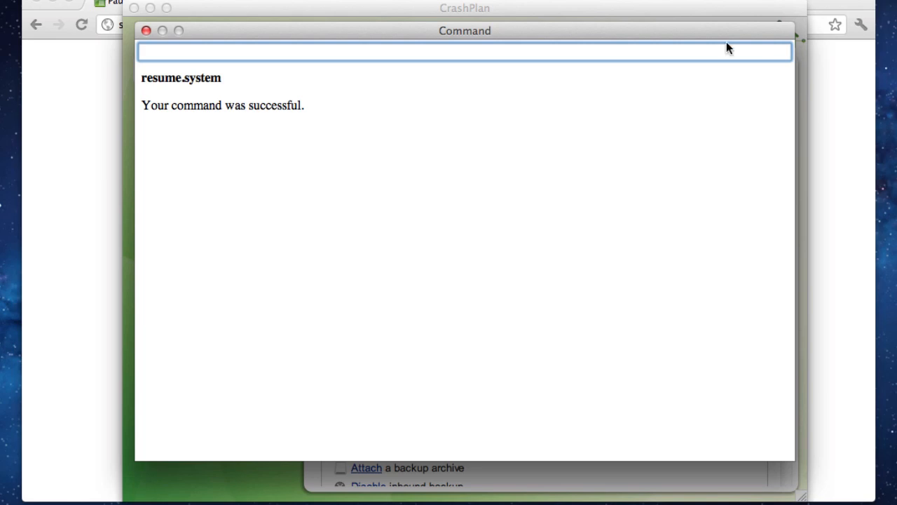
left_click(146, 32)
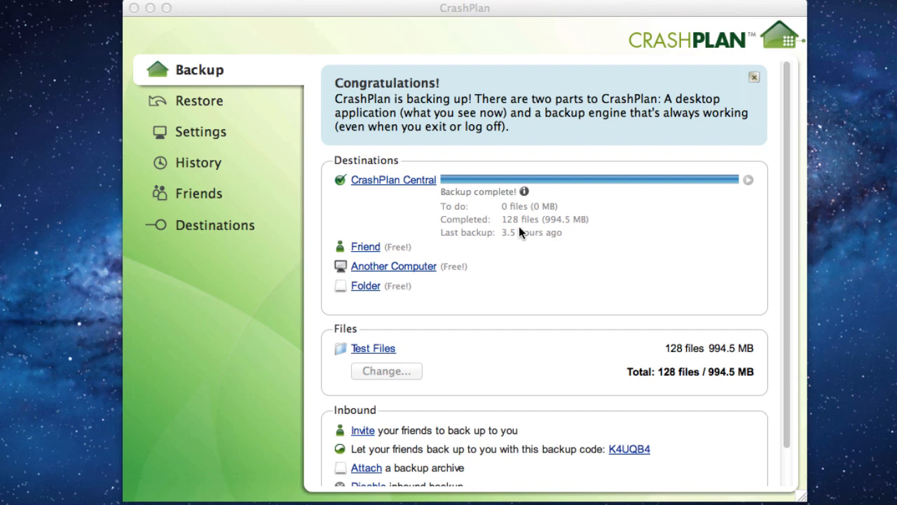
Review the History log entries from the 4:44 PM start through the finished Central backup.
left_click(199, 168)
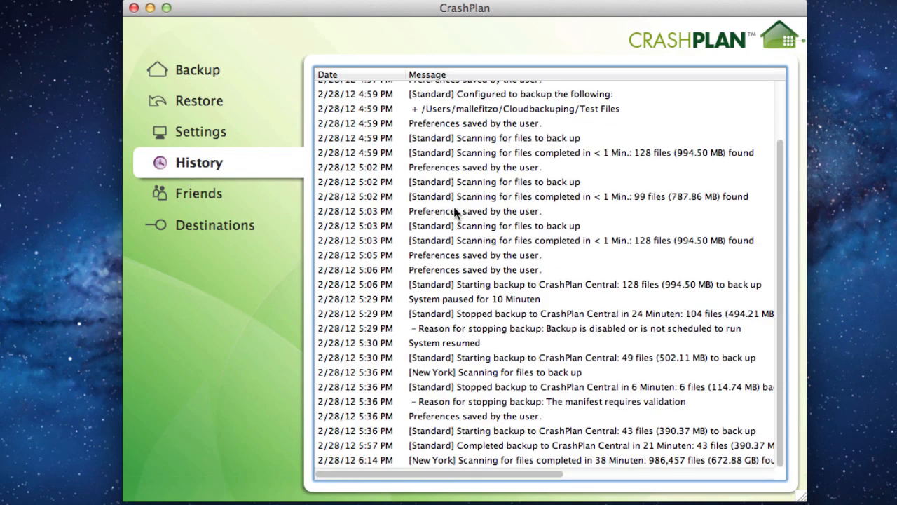
scroll(454, 212, "up", 5)
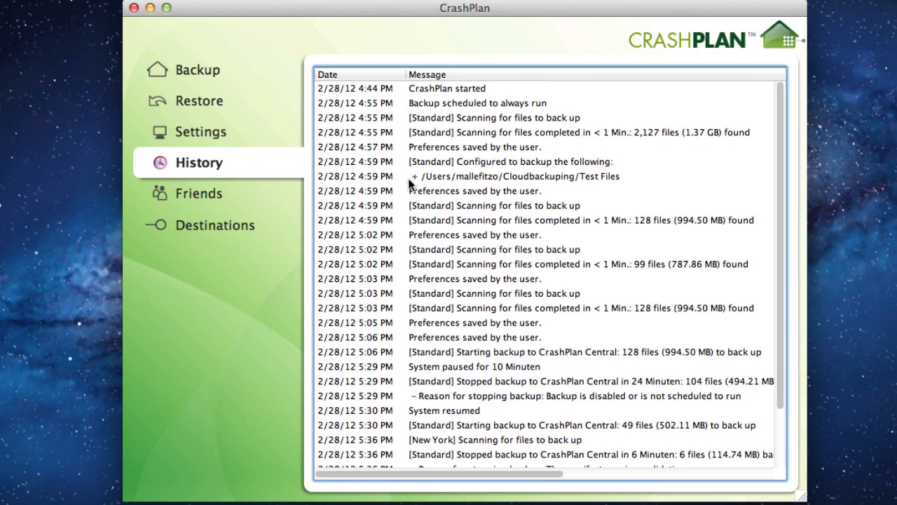
scroll(408, 178, "down", 3)
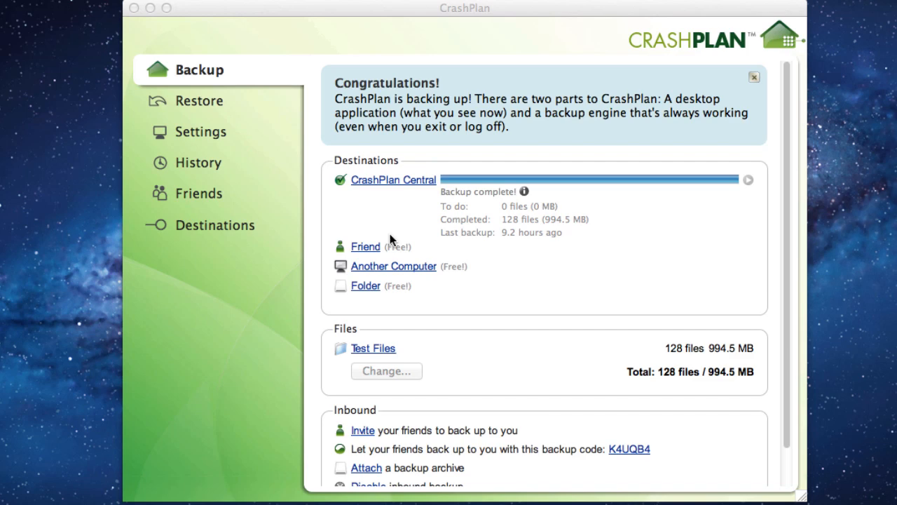
Under Another Computer, pick the account's MacBook and start backing up to it.
left_click(449, 288)
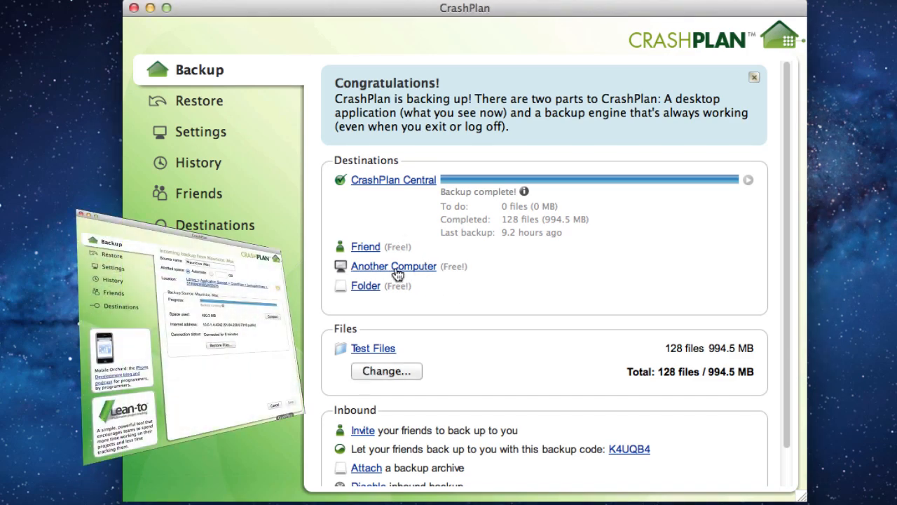
left_click(397, 273)
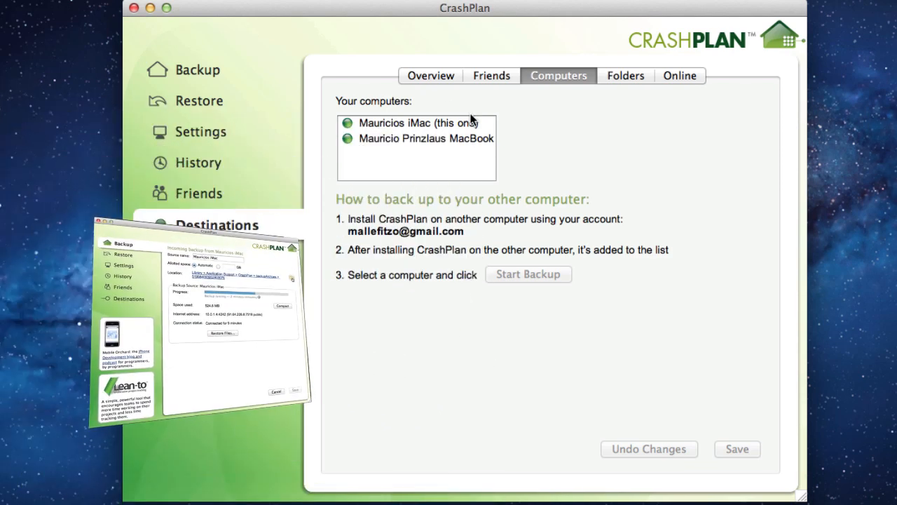
left_click(401, 138)
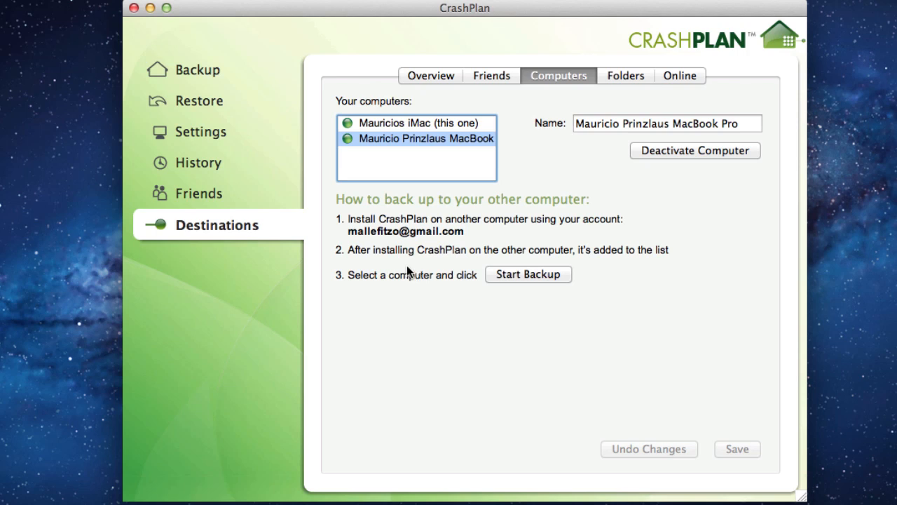
left_click(533, 277)
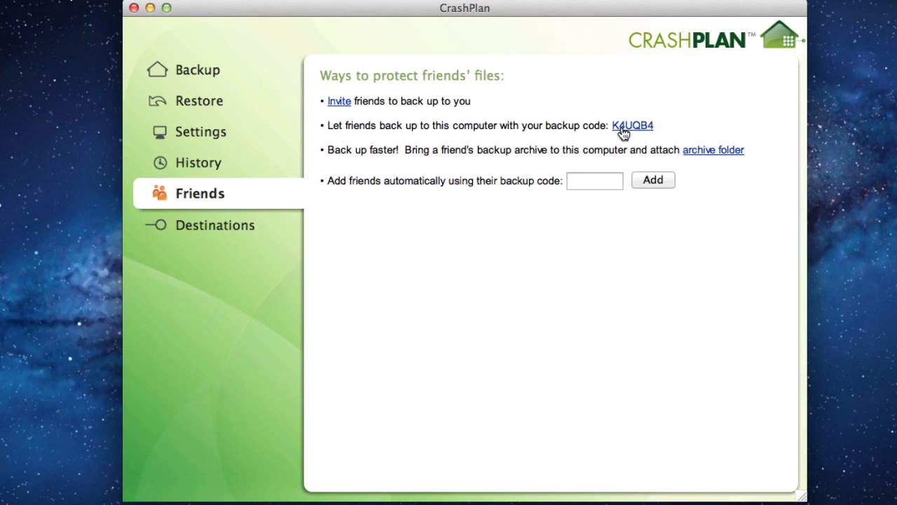
Open the 'Let's back up with CrashPlan!' email in Gmail and accept its backup offer.
left_click(362, 504)
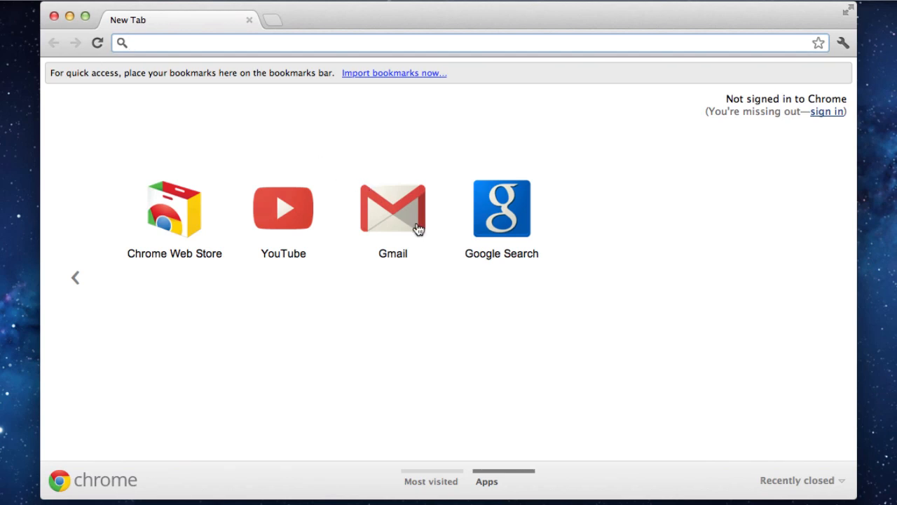
left_click(395, 214)
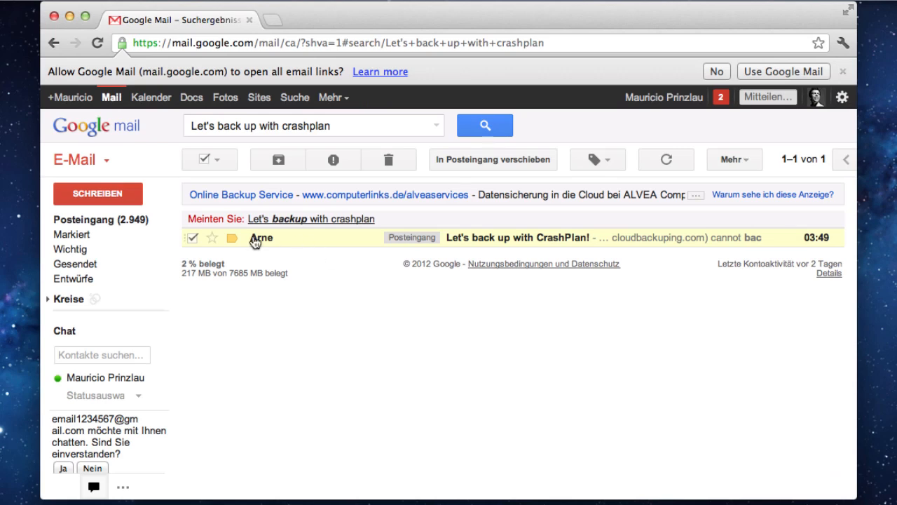
left_click(256, 237)
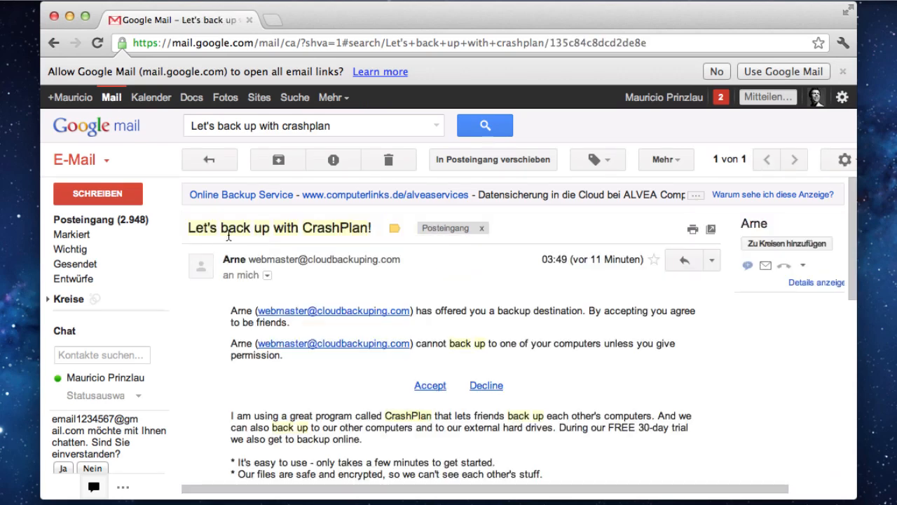
scroll(228, 315, "down", 5)
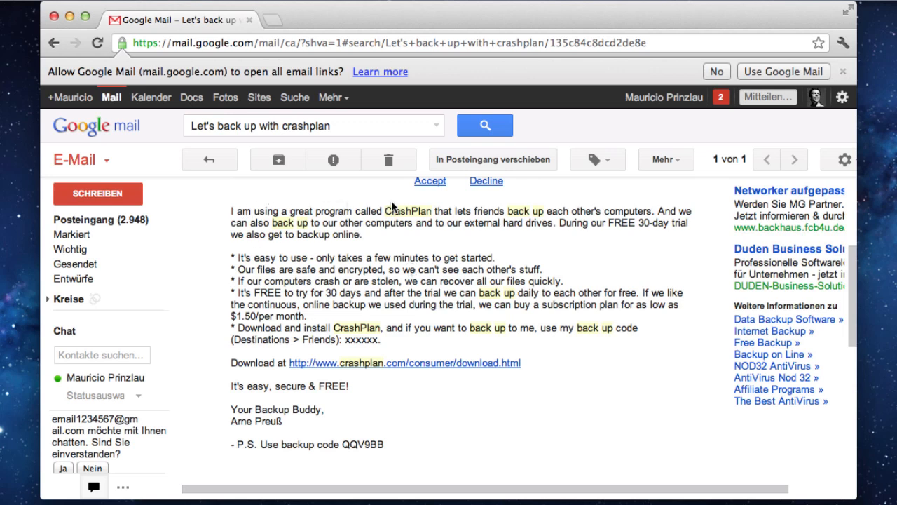
left_click(429, 181)
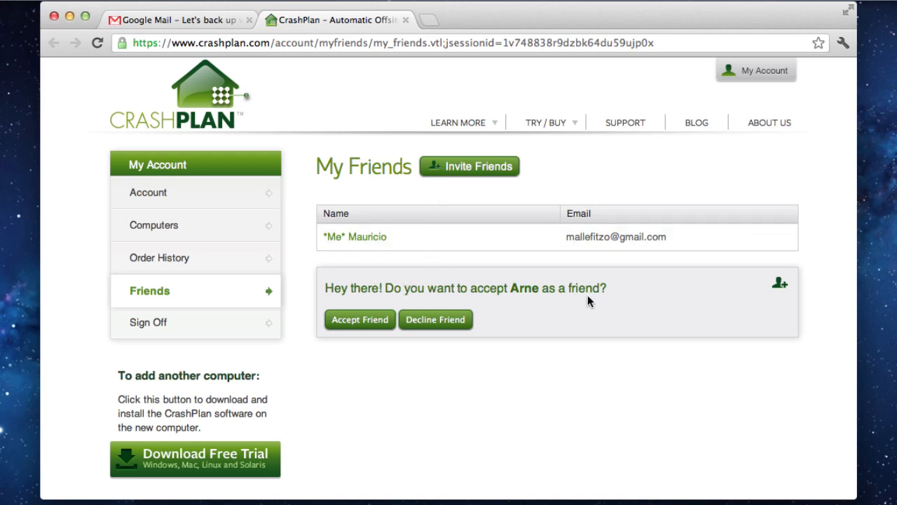
Accept the friend on the CrashPlan website and save their settings.
left_click(351, 324)
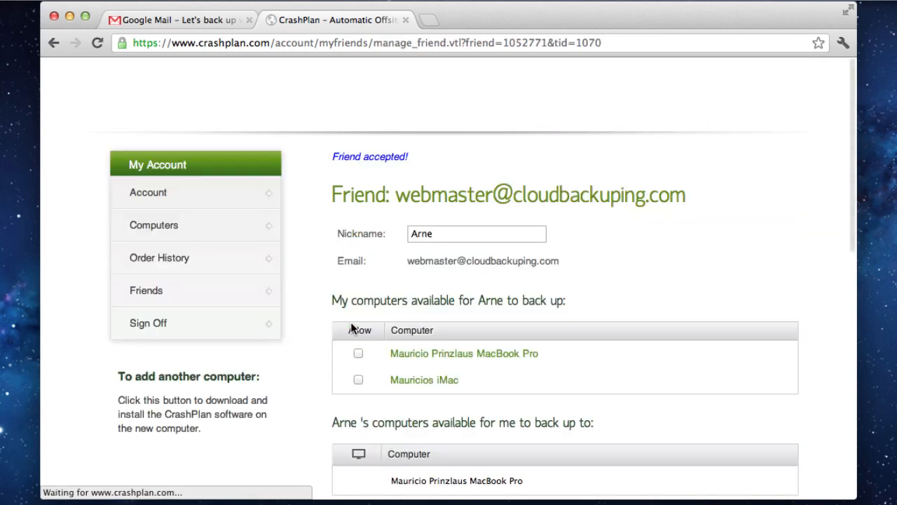
scroll(518, 326, "down", 2)
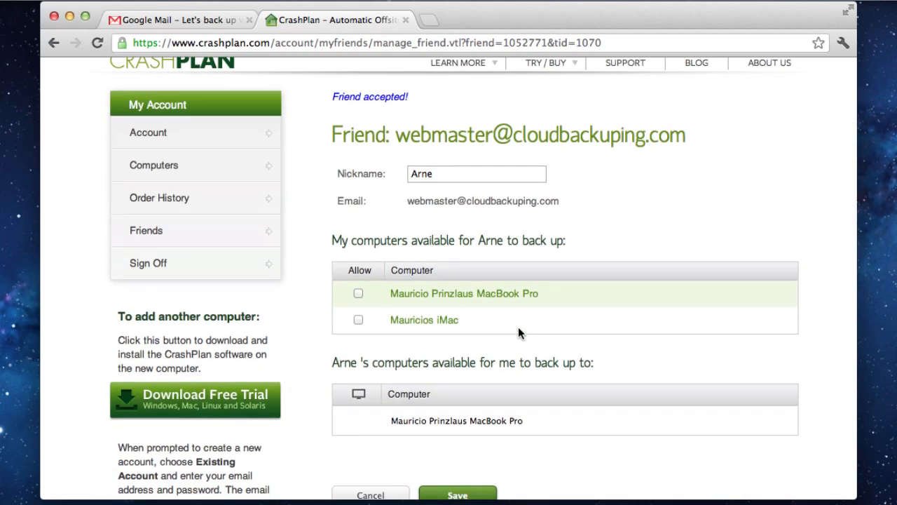
scroll(518, 327, "down", 4)
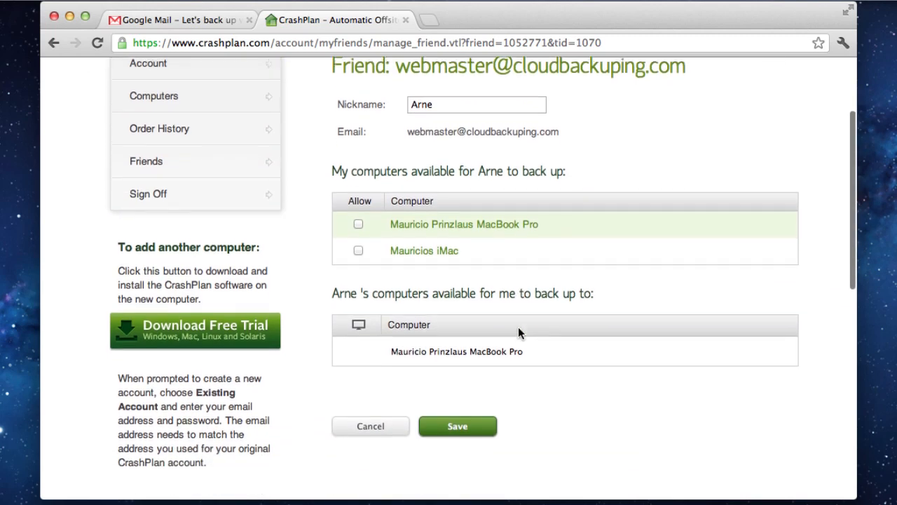
scroll(518, 327, "down", 1)
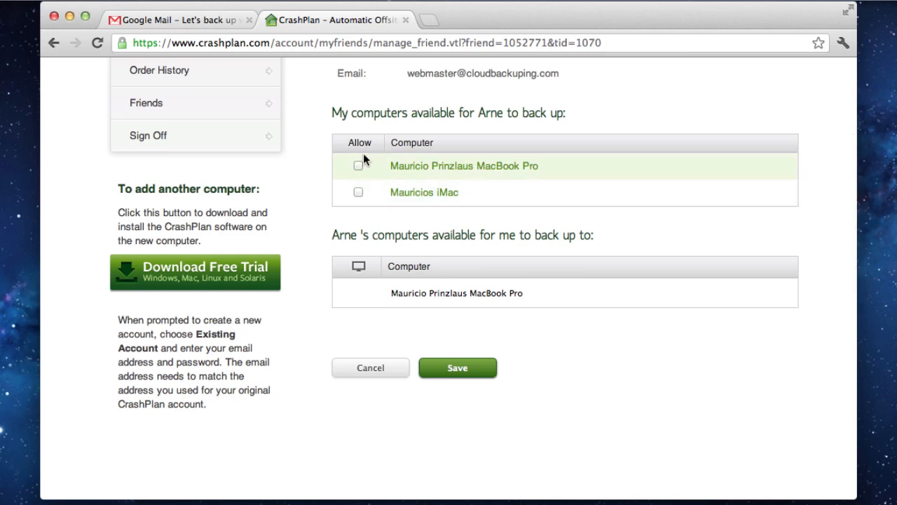
left_click(457, 367)
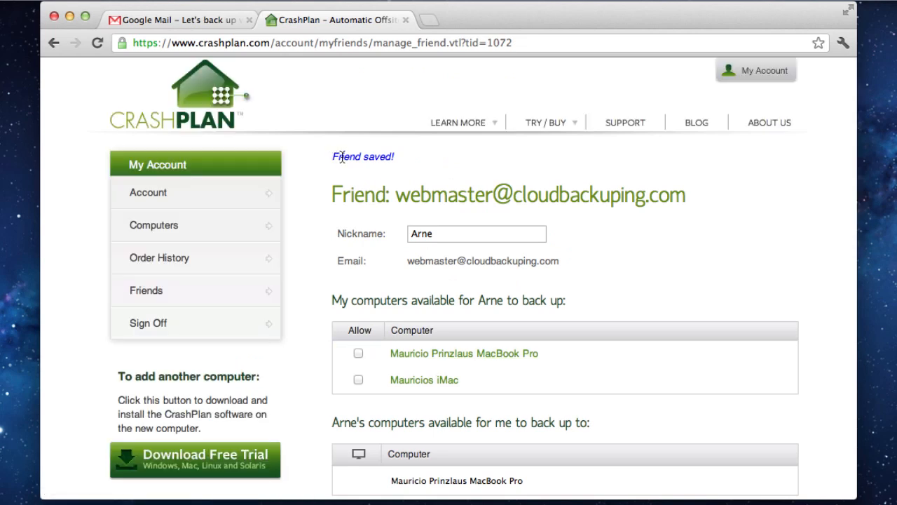
left_click(69, 15)
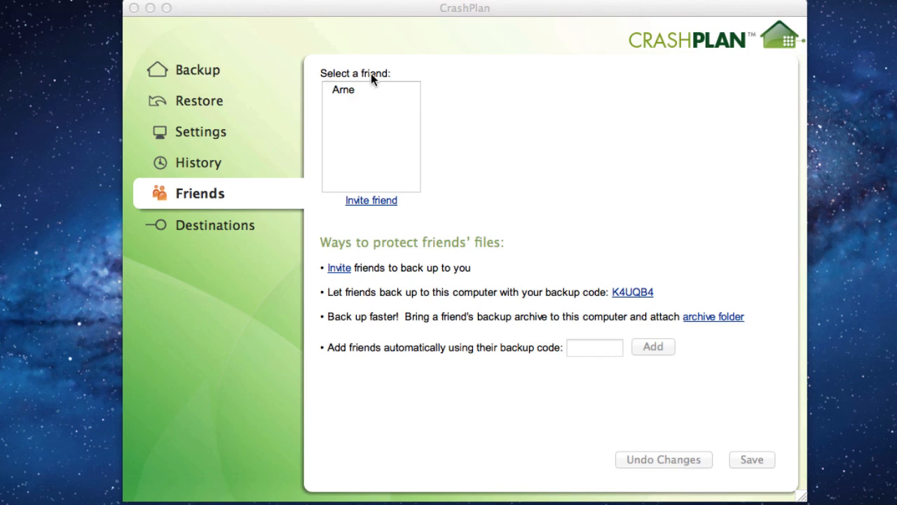
Choose the friend's MacBook Pro under Destinations > Friends and start backing up to it.
left_click(378, 117)
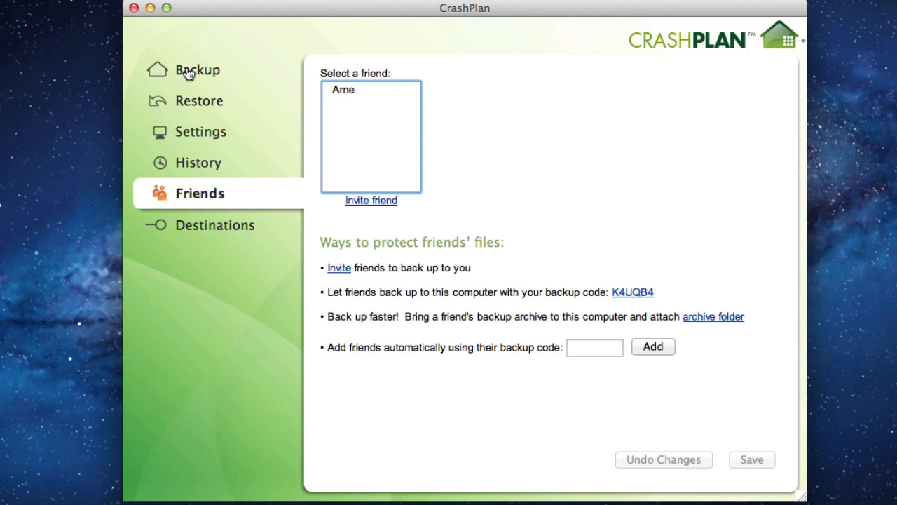
left_click(216, 224)
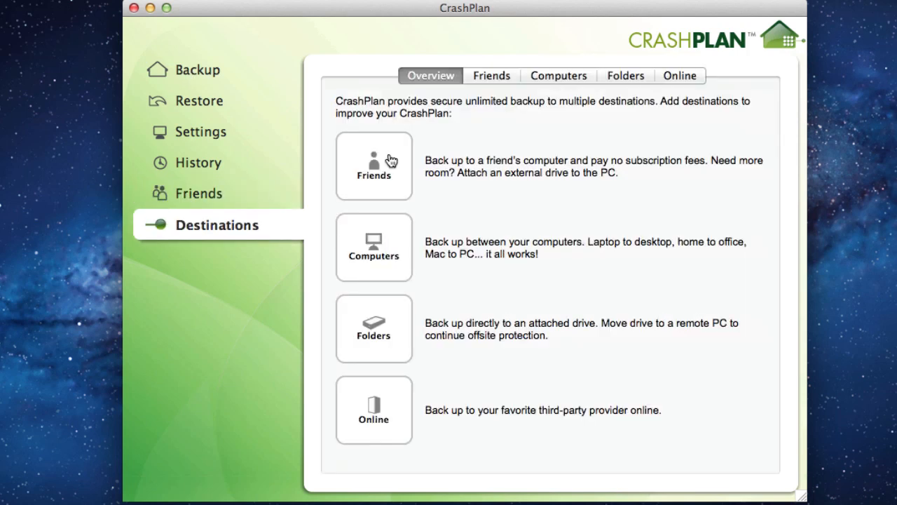
left_click(391, 161)
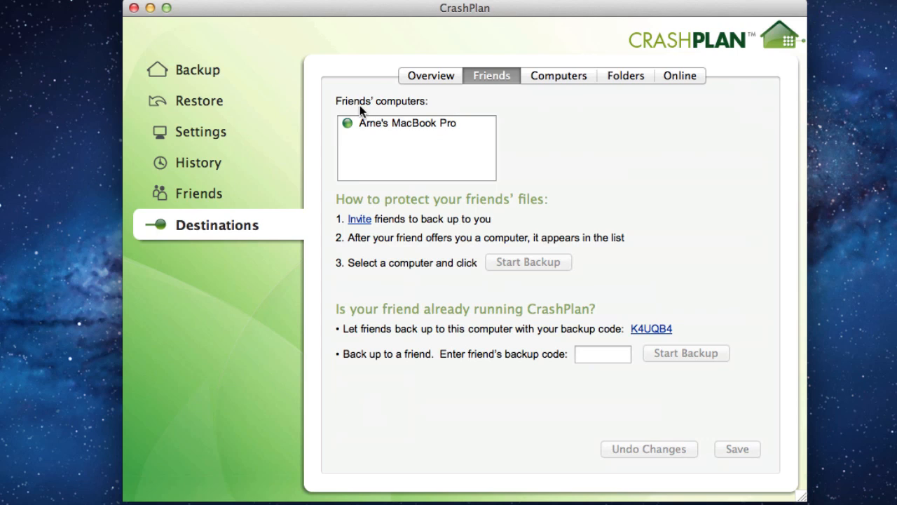
left_click(412, 122)
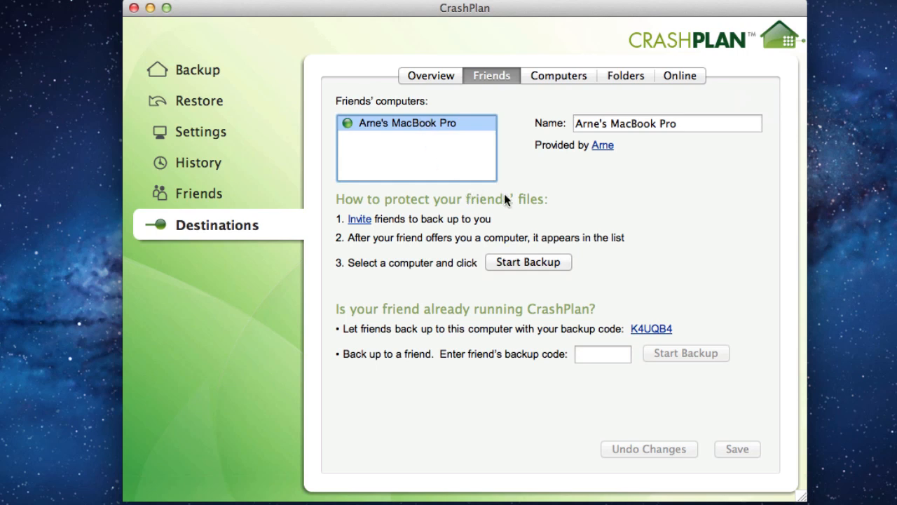
left_click(526, 272)
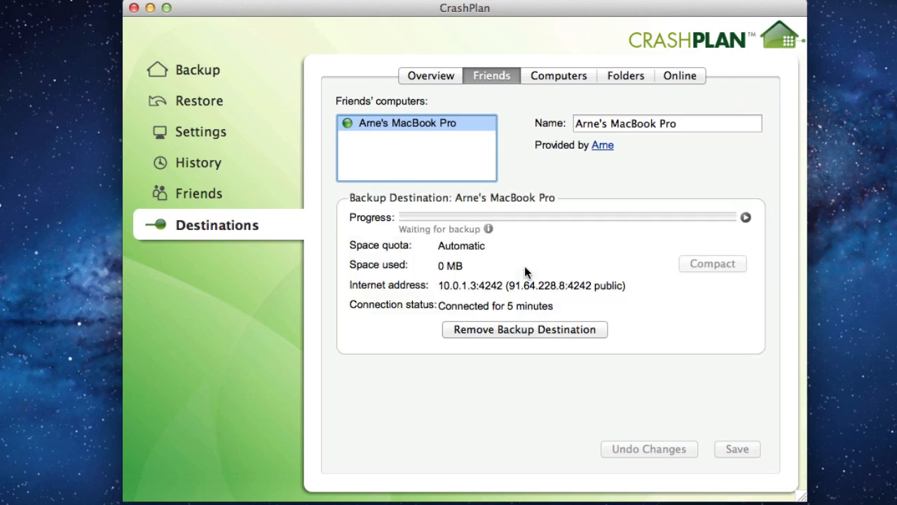